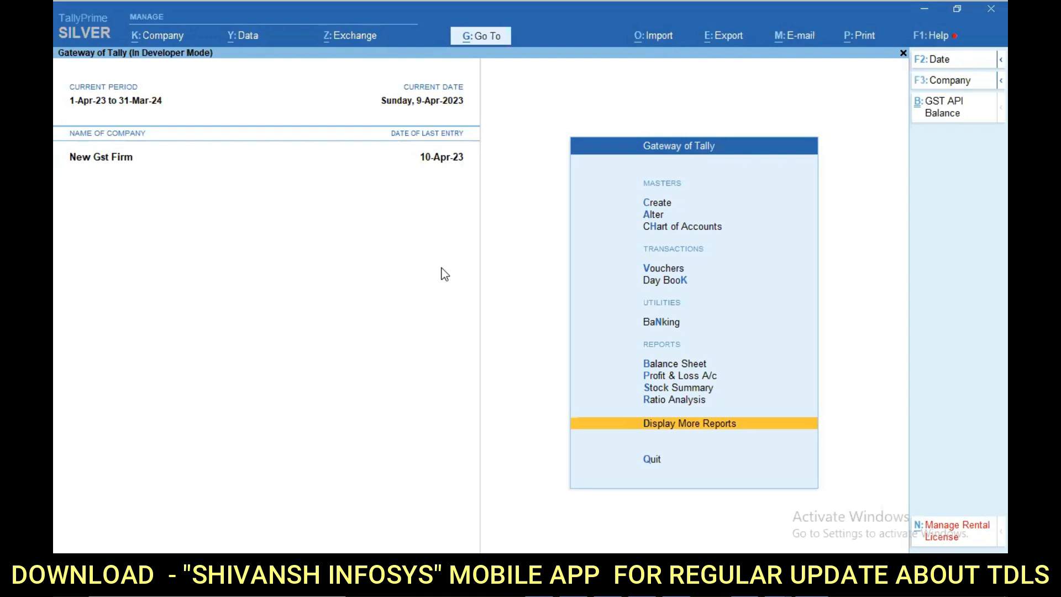
Examine the locally configured TDL files and their load settings.
key(ctrl+alt+t)
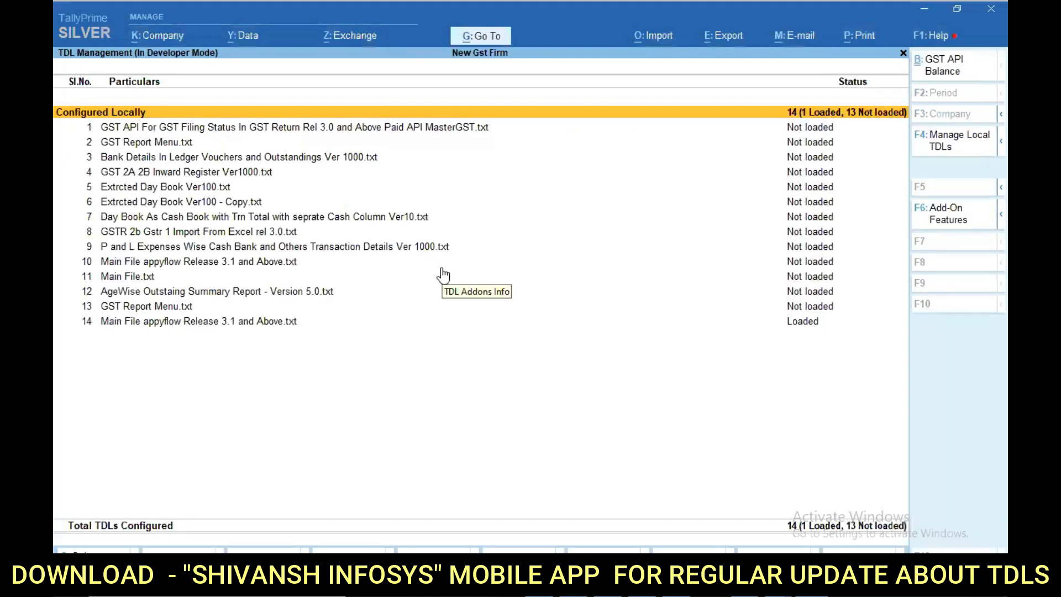
key(F4)
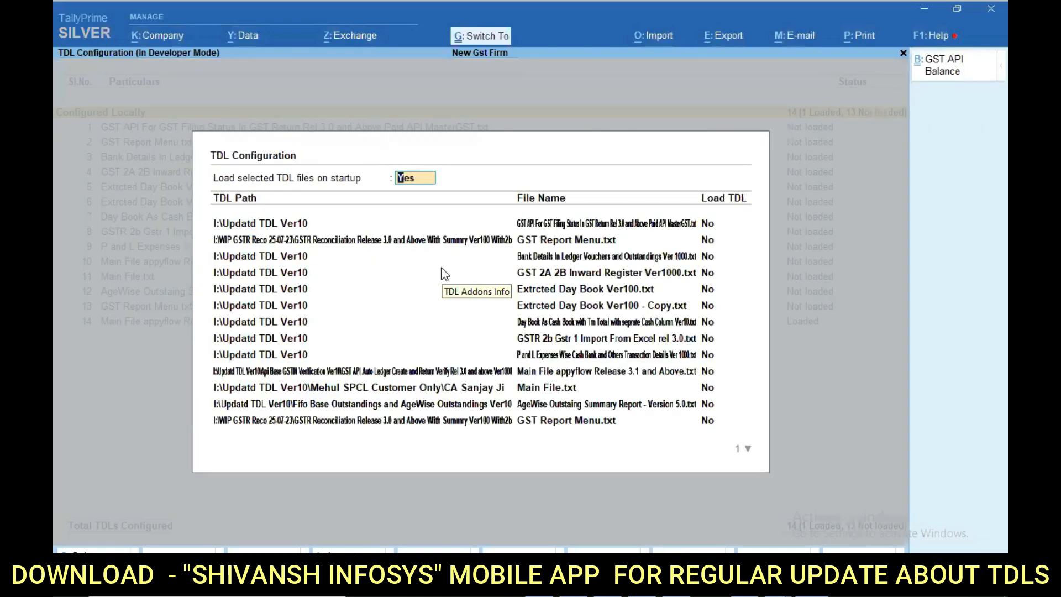
key(Escape)
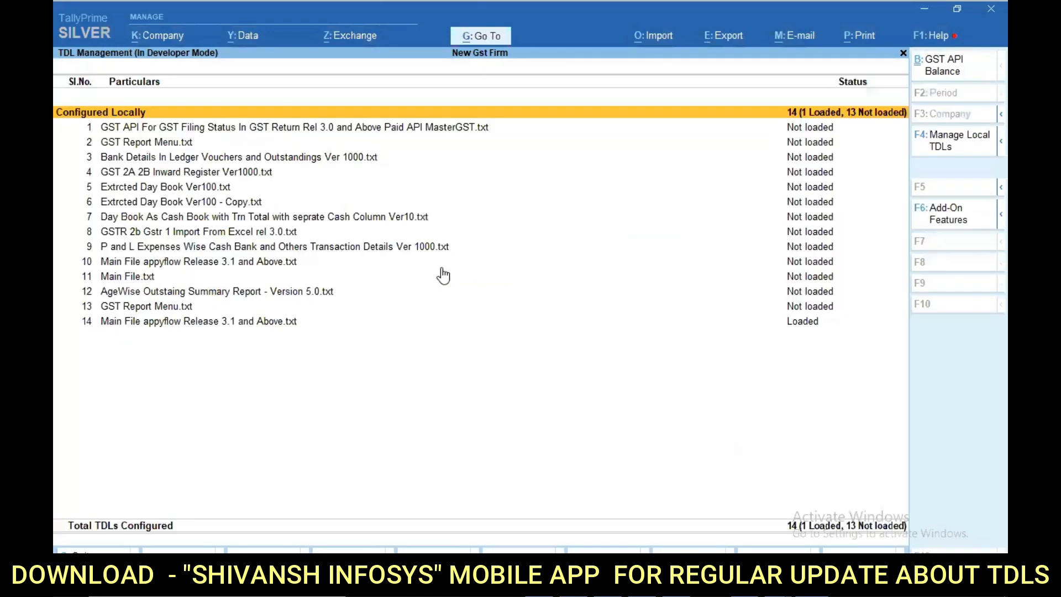
Set the Enable GST API add-on feature to Yes and accept the stored GST API e-mail and password.
click(927, 226)
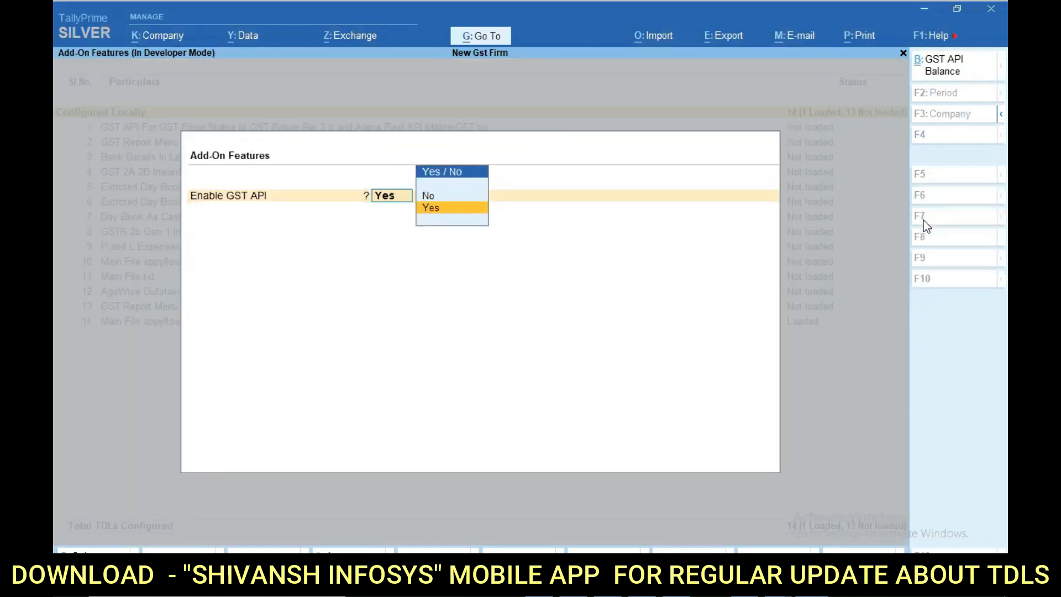
key(Return)
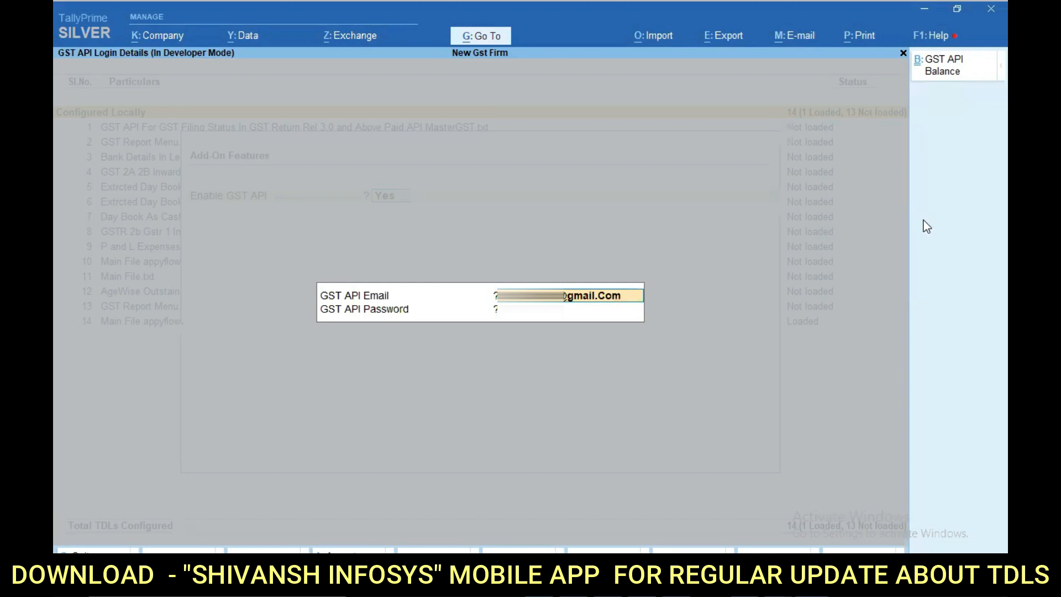
key(Return)
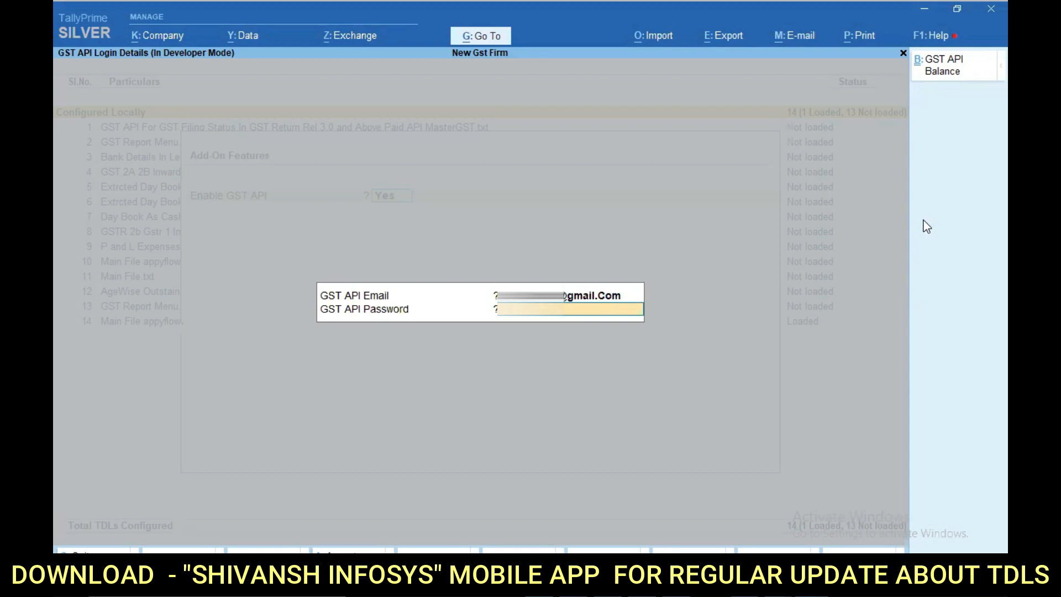
key(Return)
key(Return)
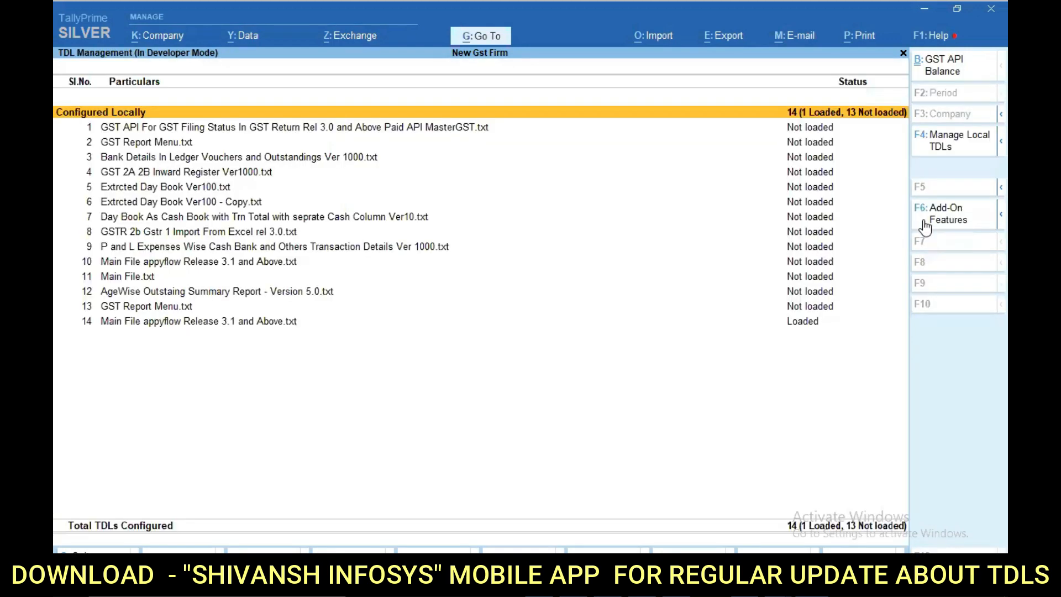
key(Escape)
Start creating a new ledger under the accounting masters.
key(Up)
key(Up)
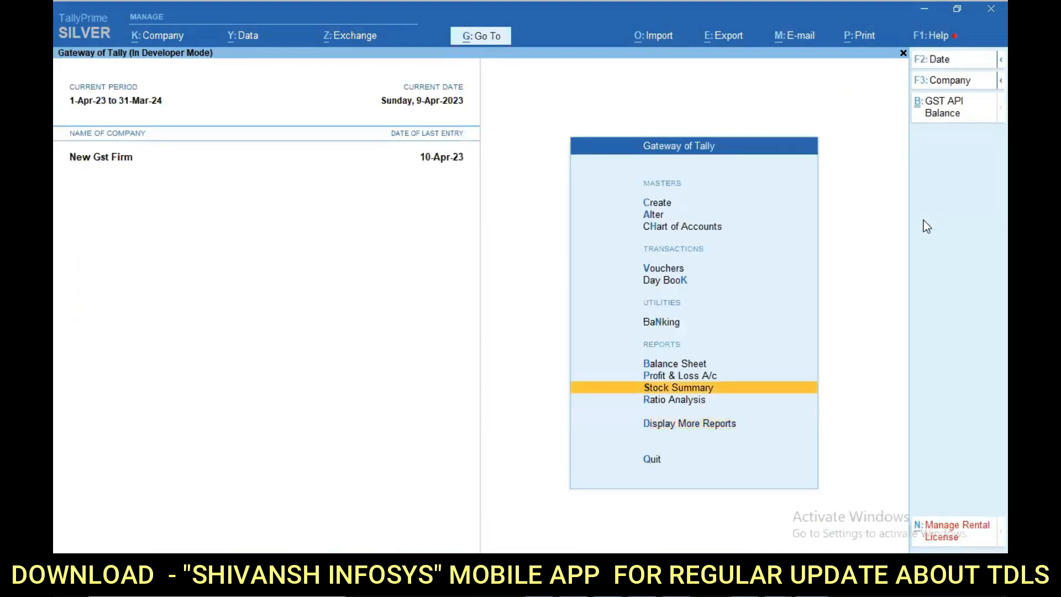
key(Up)
key(Up)
key(Up)
key(Up)
key(Up)
key(Up)
key(c)
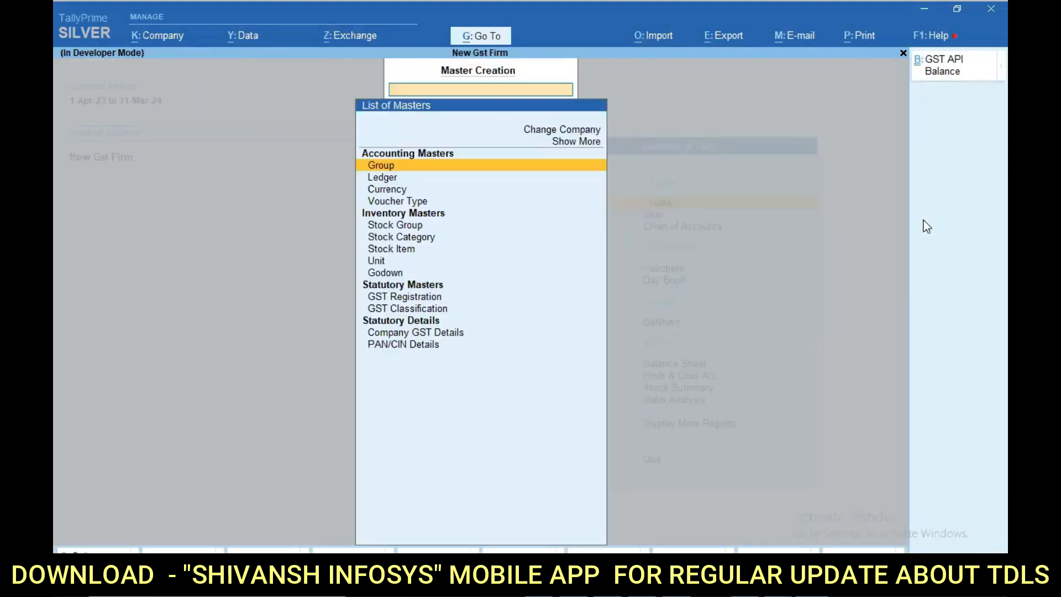
key(Down)
key(Return)
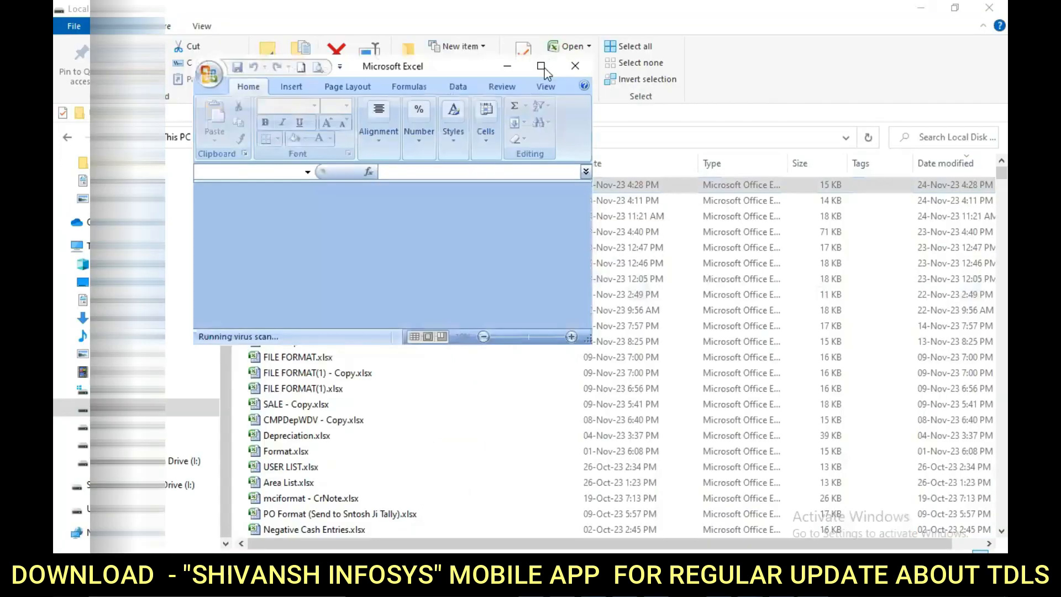
Switch to Excel and copy the party's GSTIN from cell A24 of cdnr - Copy.xlsx.
click(543, 67)
click(149, 415)
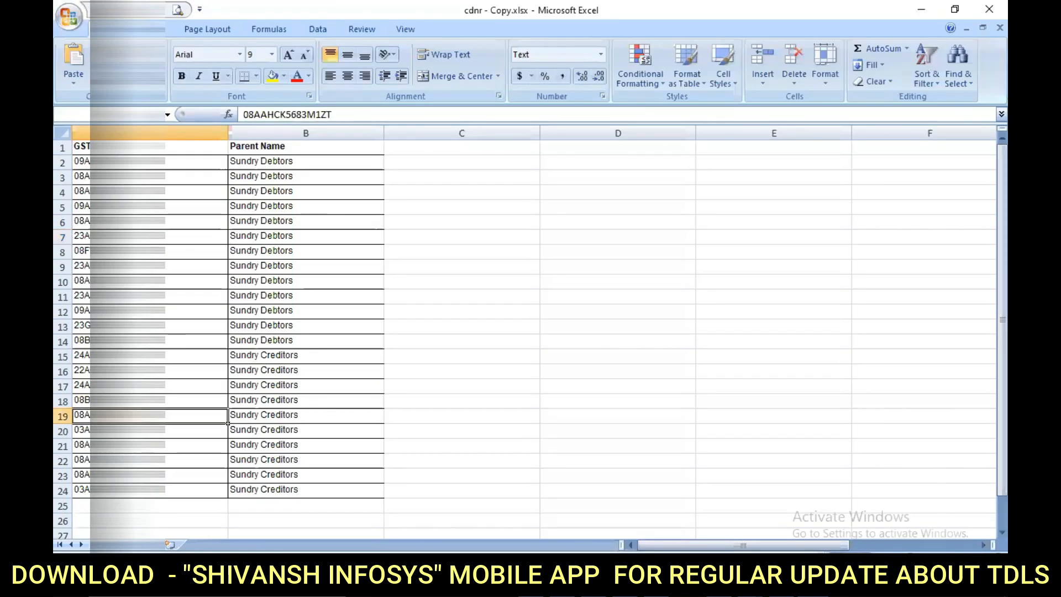
click(159, 477)
click(167, 488)
double_click(170, 491)
drag(170, 490, 58, 494)
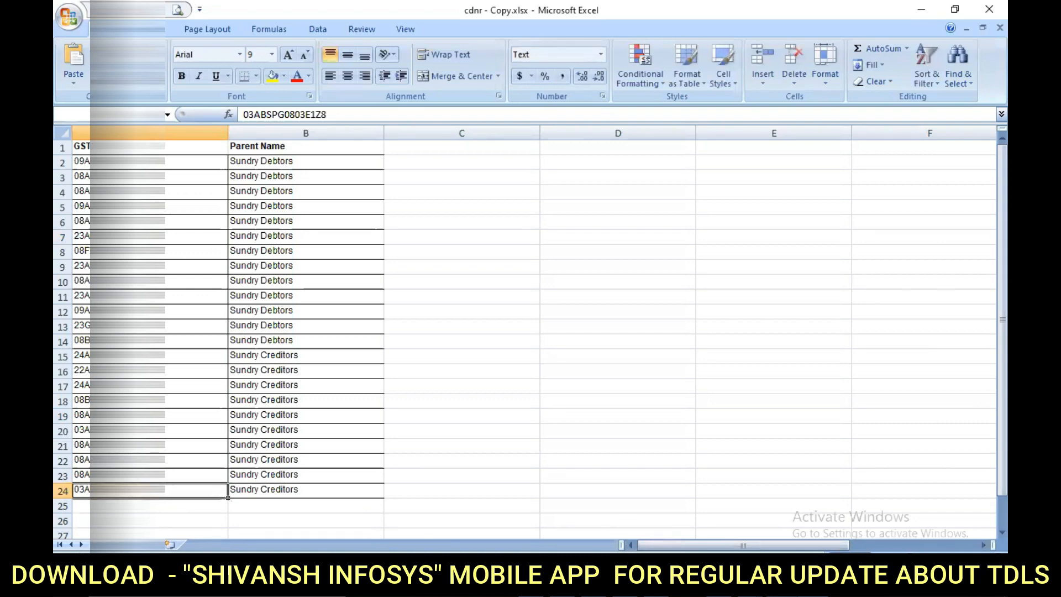
Switch to TallyPrime, paste the copied GSTIN into the new ledger and set updating from the GST portal to Yes.
key(alt+Tab)
key(ctrl+alt+v)
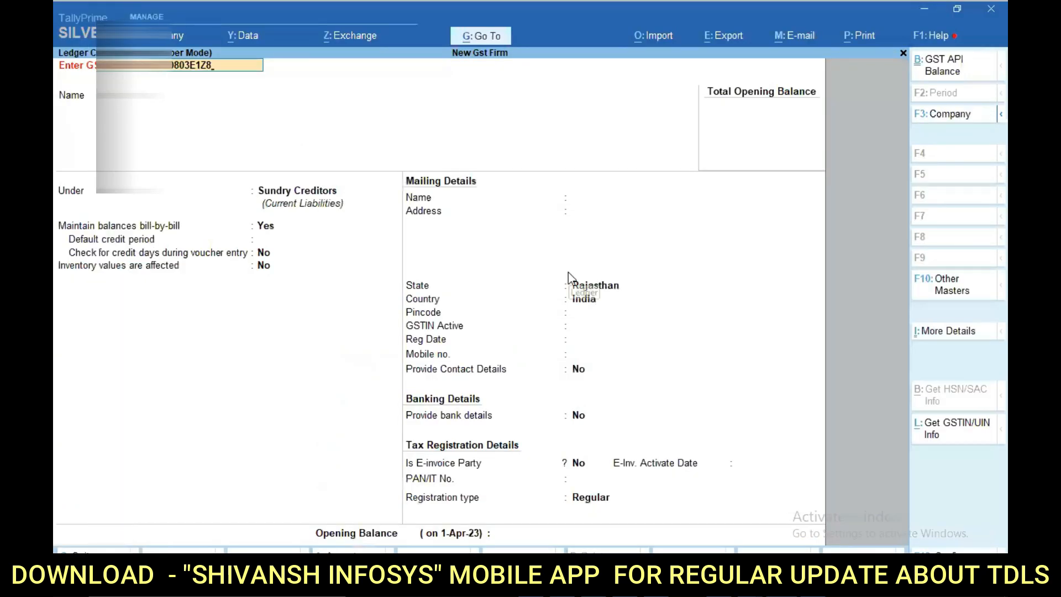
key(Return)
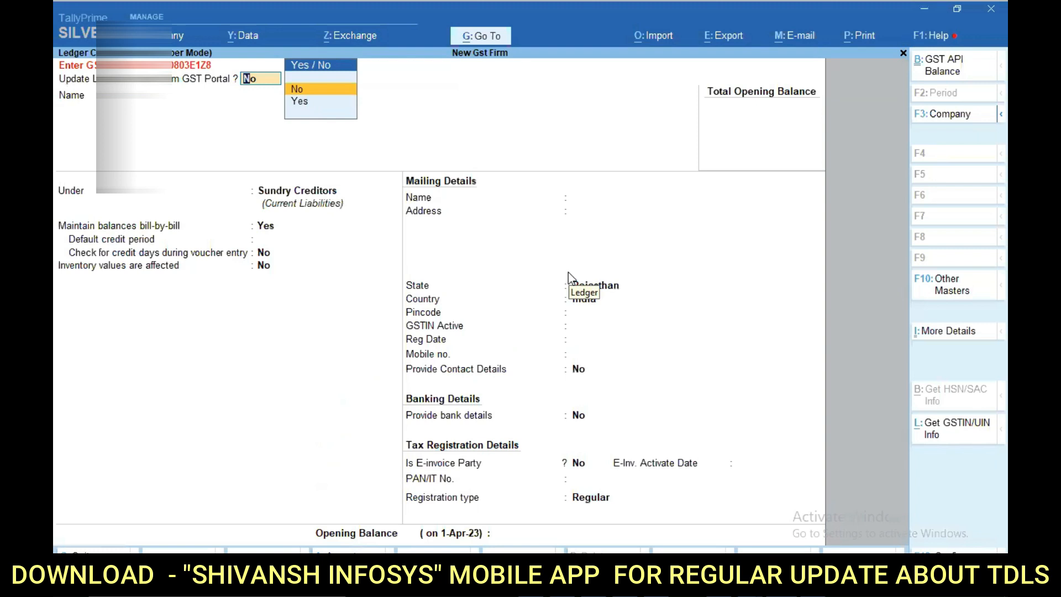
key(Down)
key(Return)
key(Return)
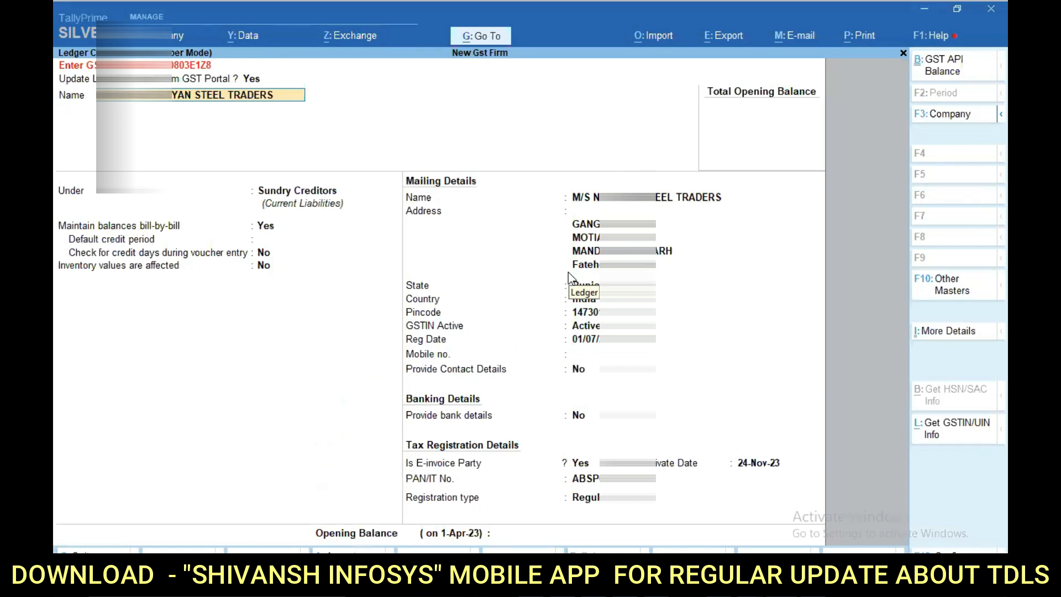
Accept the fetched ledger name, the Sundry Creditors group and the bill-by-bill, credit-day and inventory settings.
key(Return)
key(Return)
key(Return)
key(Return)
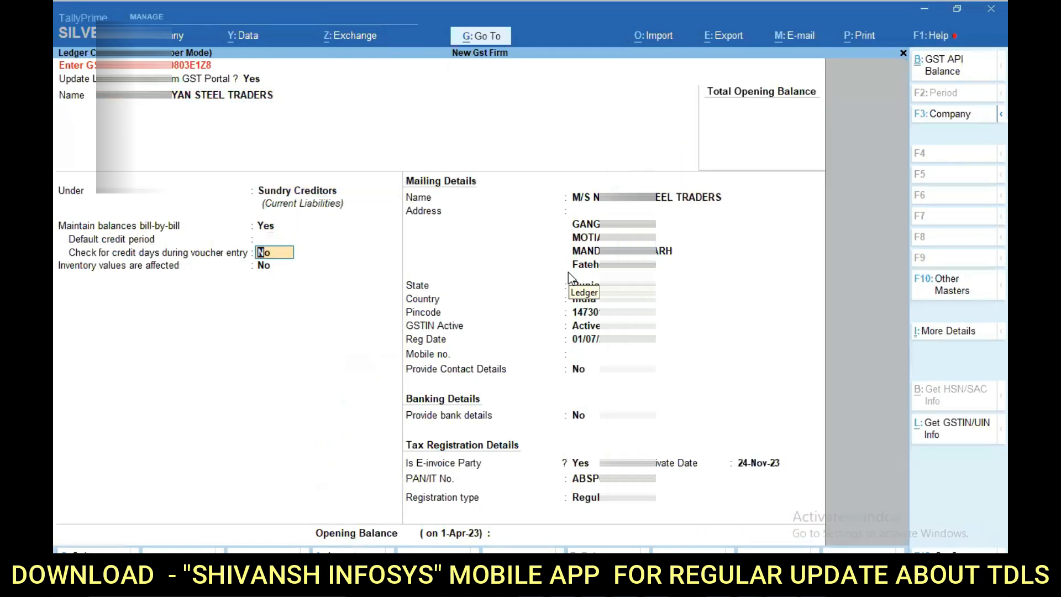
key(Return)
key(Return)
Accept the fetched mailing details, including name, address, state, country, pincode and GSTIN status.
key(Return)
key(Return)
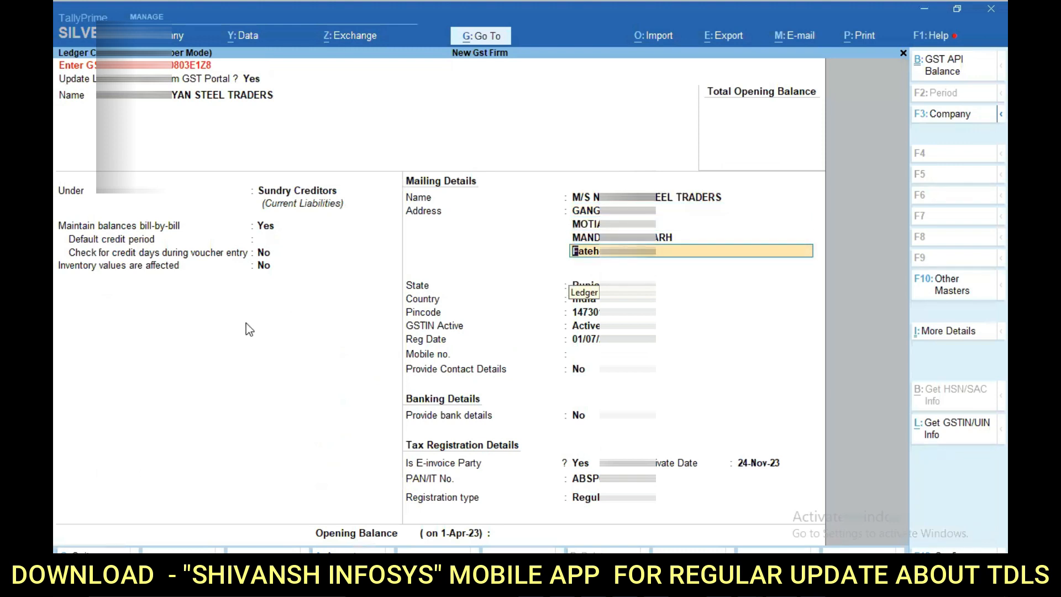
key(Return)
key(Return)
key(Return)
key(Return)
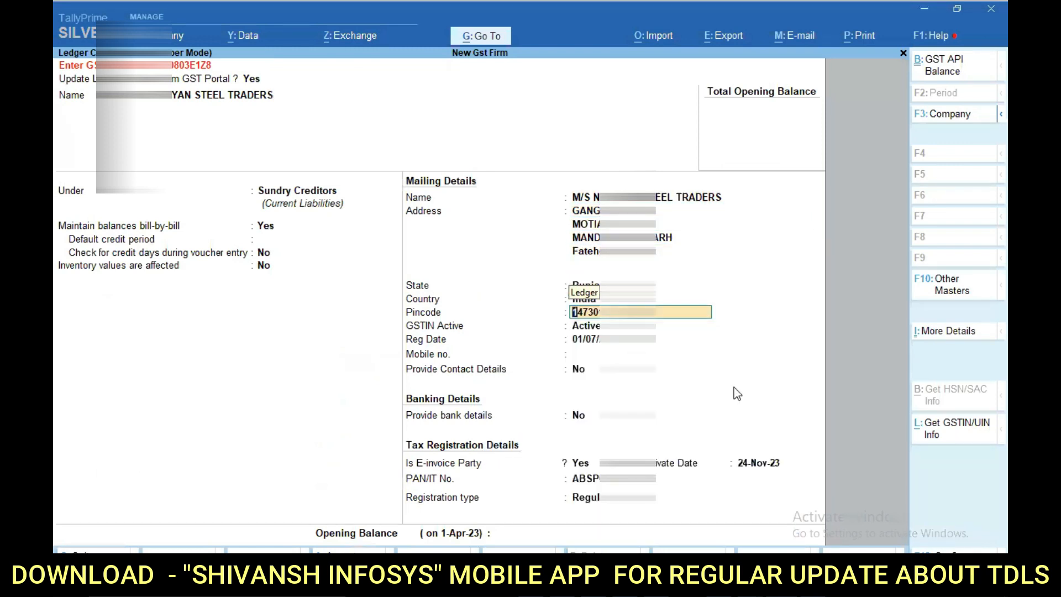
key(Up)
key(Up)
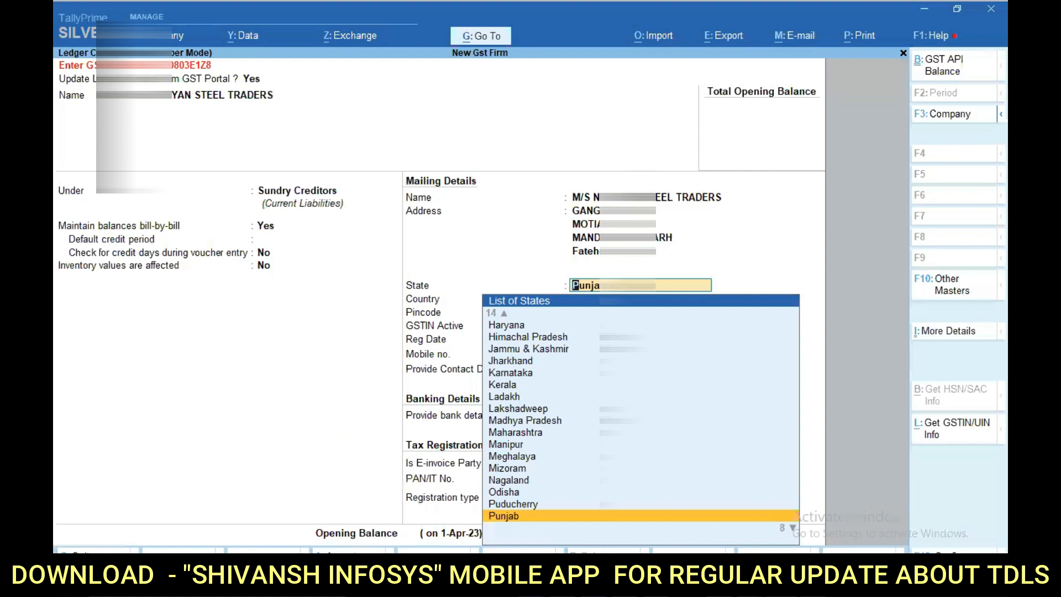
key(Return)
key(Return)
key(Return)
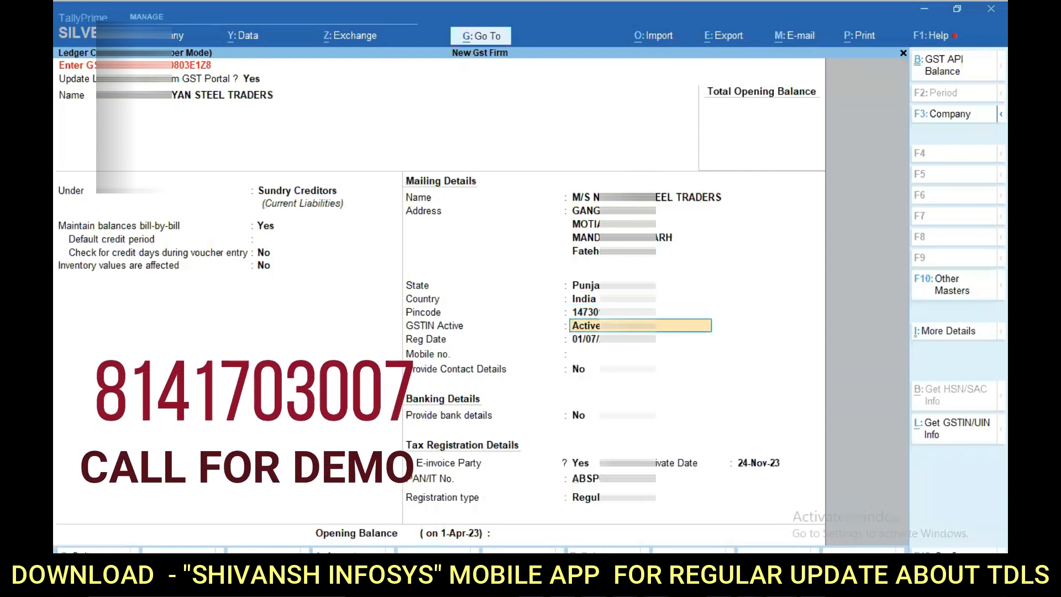
key(Return)
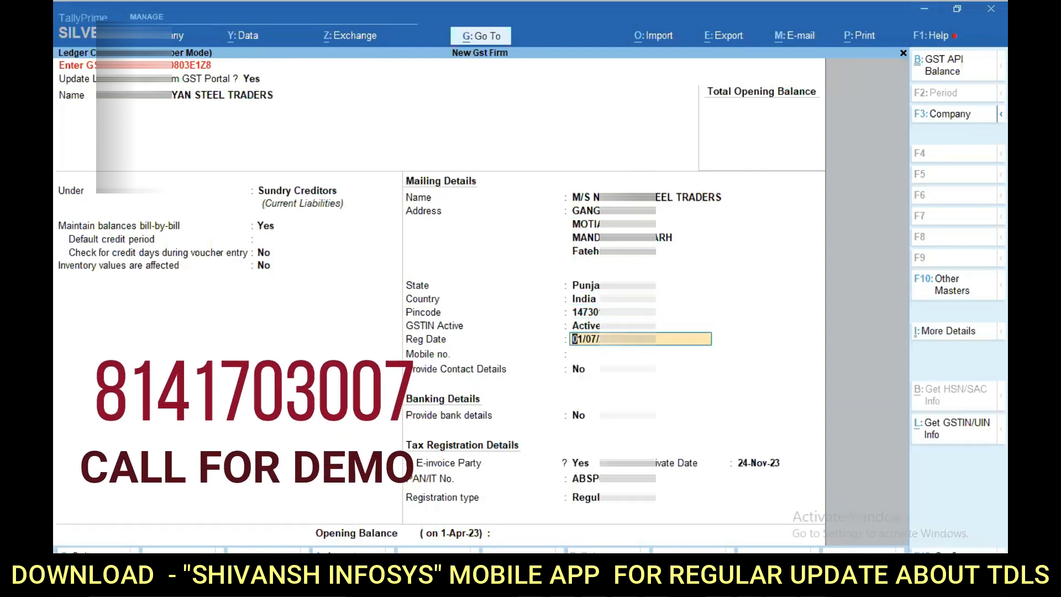
Accept the contact, banking, e-invoice and tax registration details and save the new ledger.
key(Return)
key(Return)
key(Return)
key(Return)
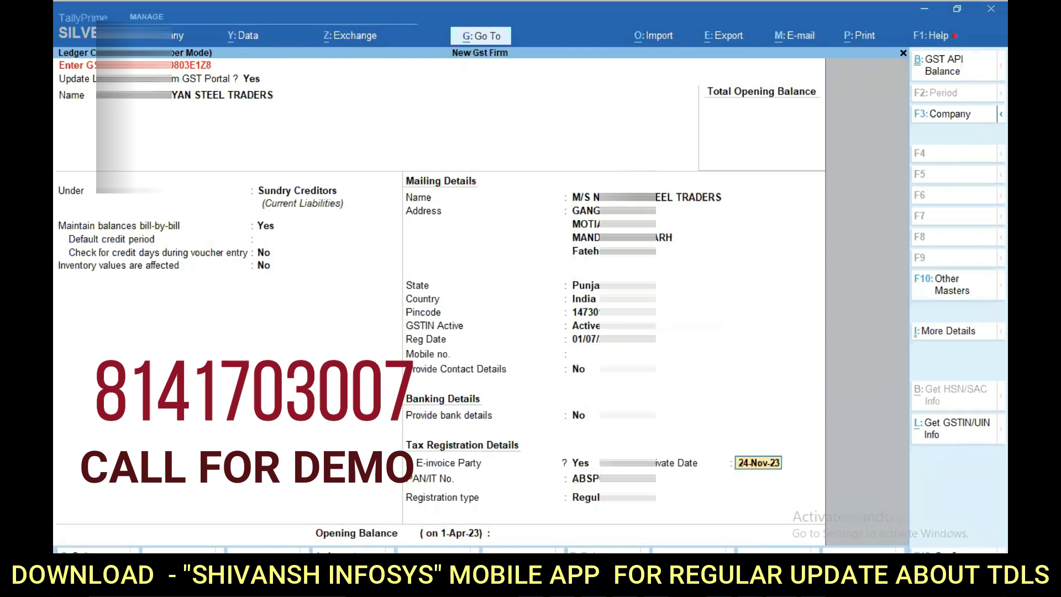
key(Return)
key(Return)
key(Return)
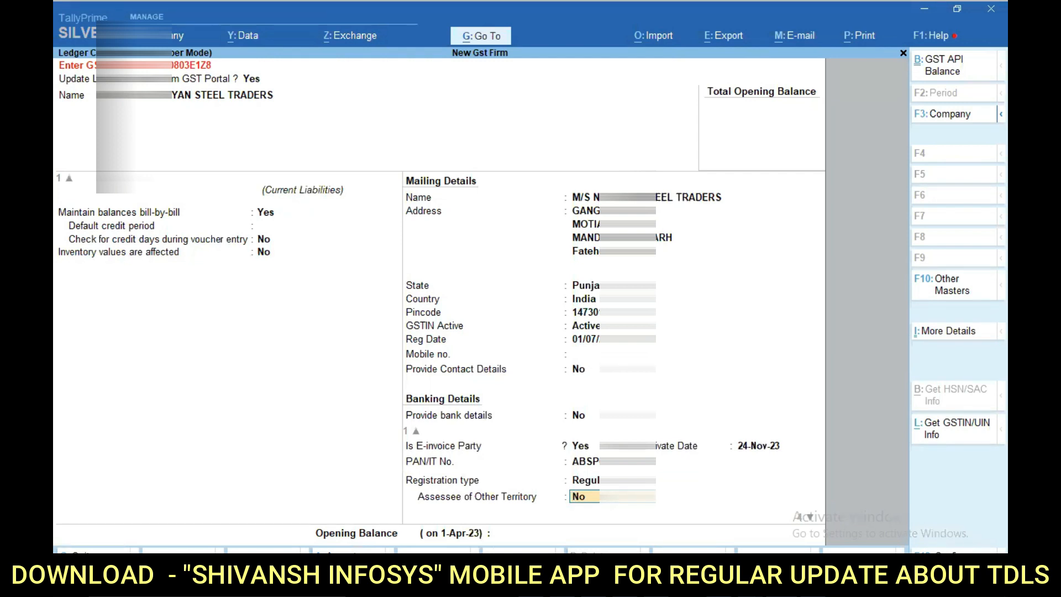
key(ctrl+a)
key(Escape)
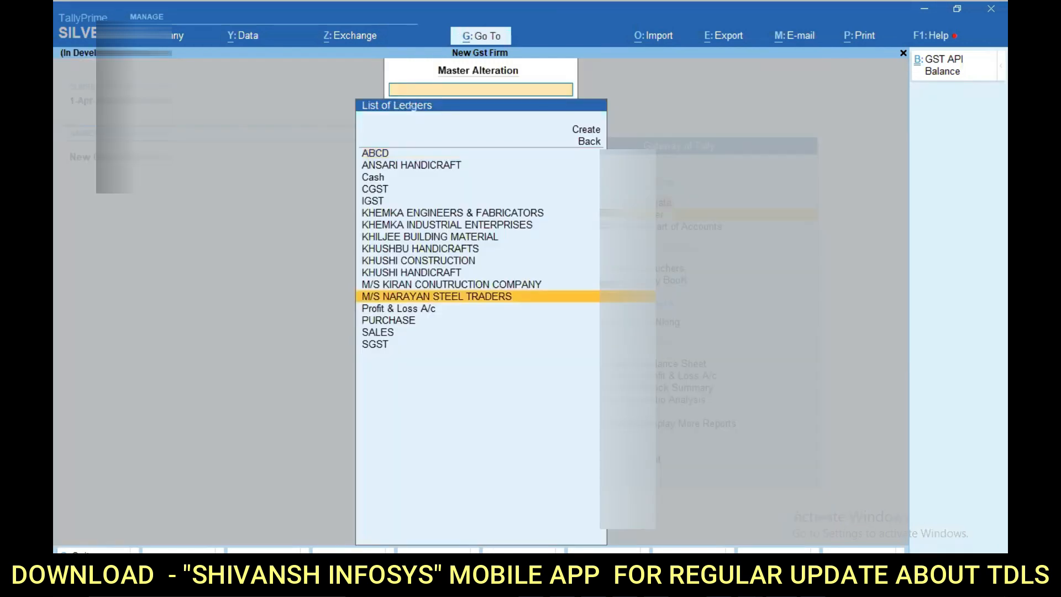
Open the new steel traders ledger for alteration, paste its GSTIN and update its details from the GST portal.
key(Return)
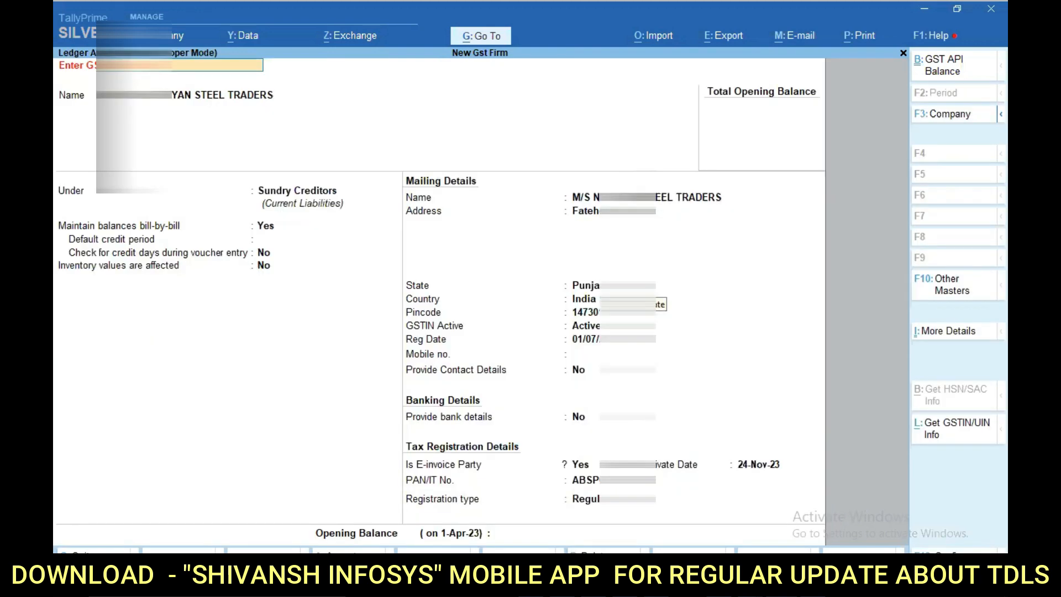
key(ctrl)
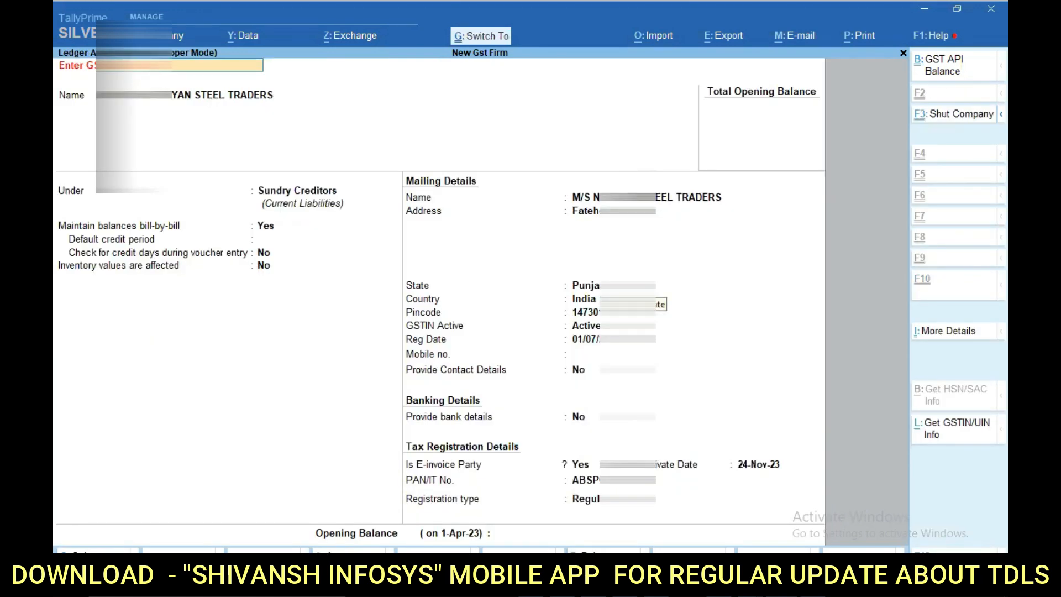
key(ctrl+v)
key(Return)
key(Down)
key(Return)
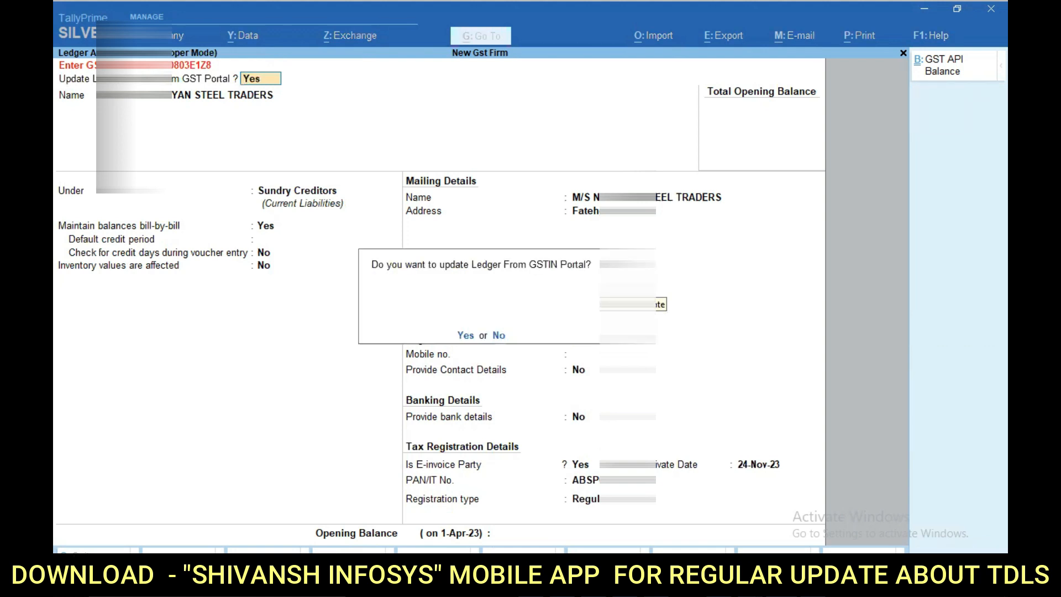
key(Return)
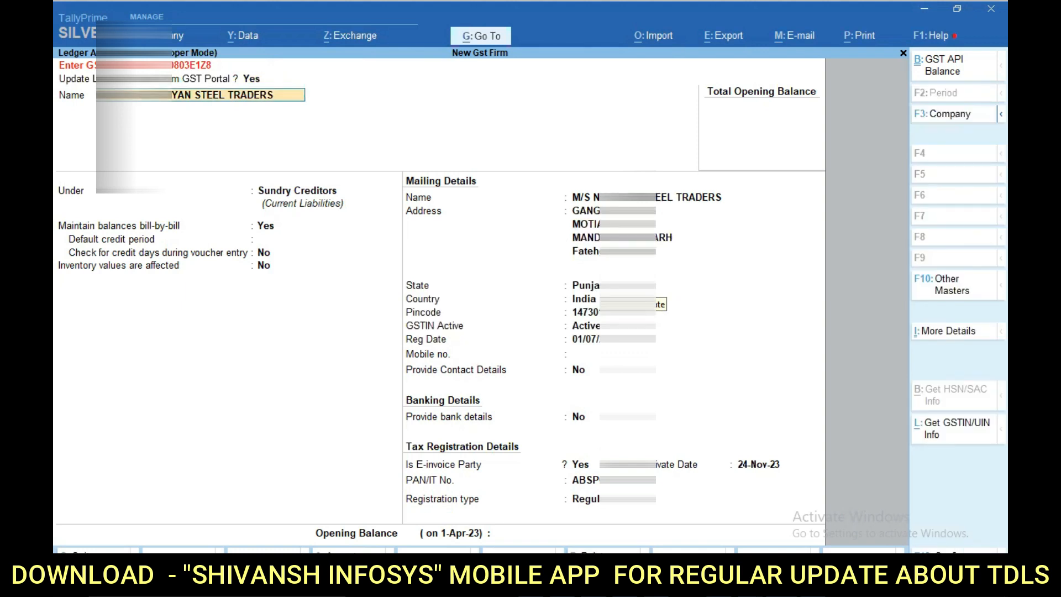
Accept the refreshed ledger name, address, state and country, and save the altered ledger.
key(Return)
key(Return)
key(Return)
key(Return)
key(Return)
key(Return)
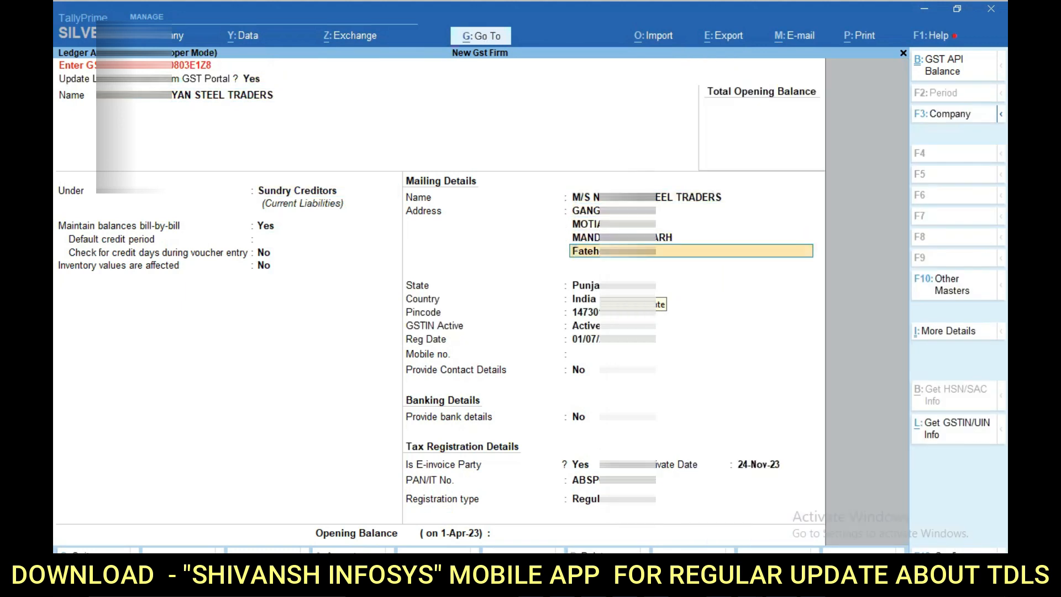
key(Return)
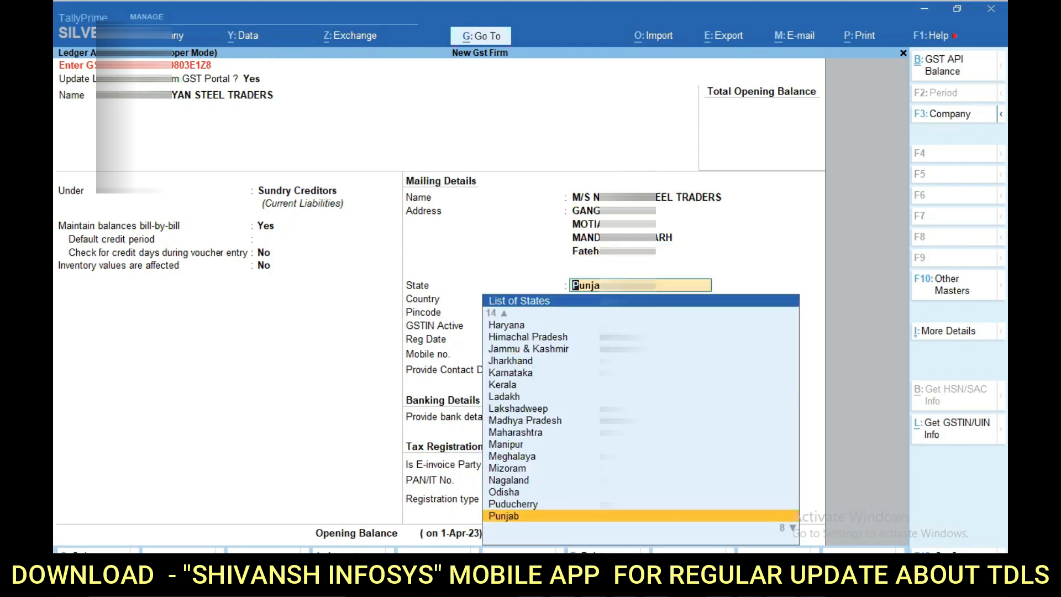
key(Return)
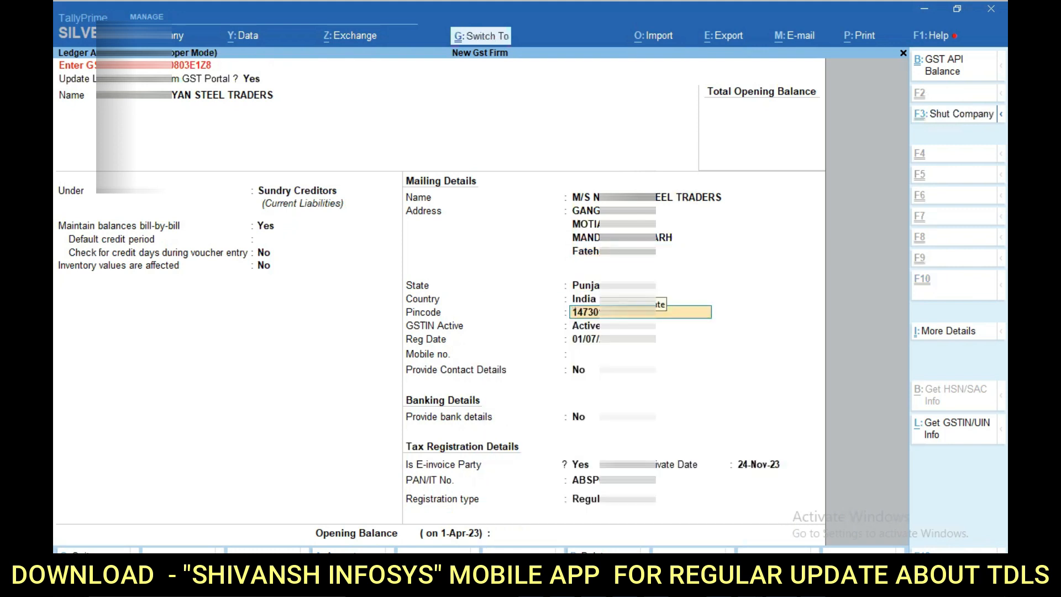
key(ctrl+a)
Reopen the altered ledger to check its saved mailing details, and return to the Gateway of Tally.
key(Return)
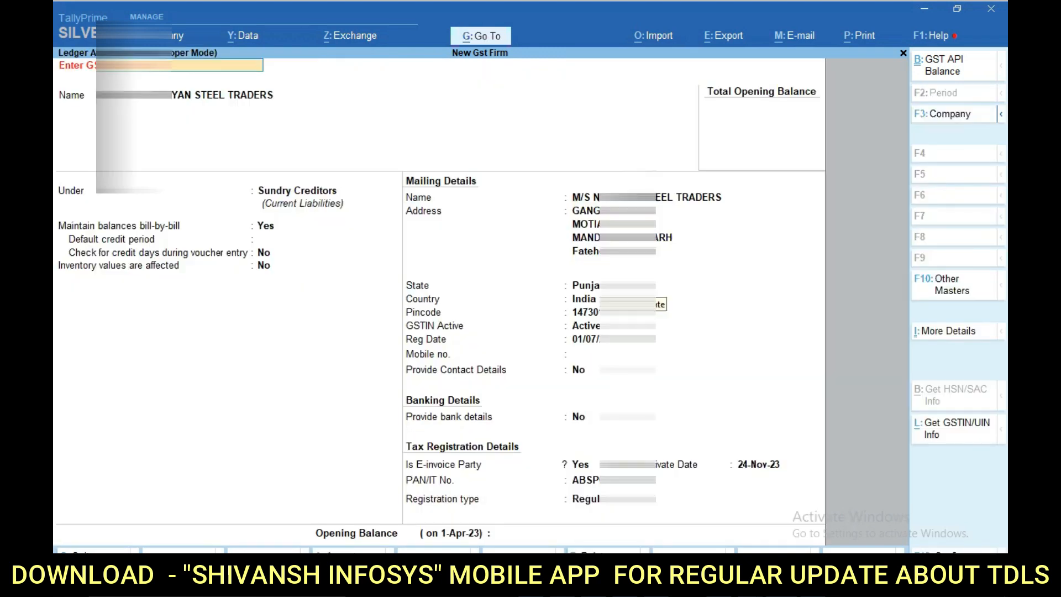
key(ctrl+a)
key(Escape)
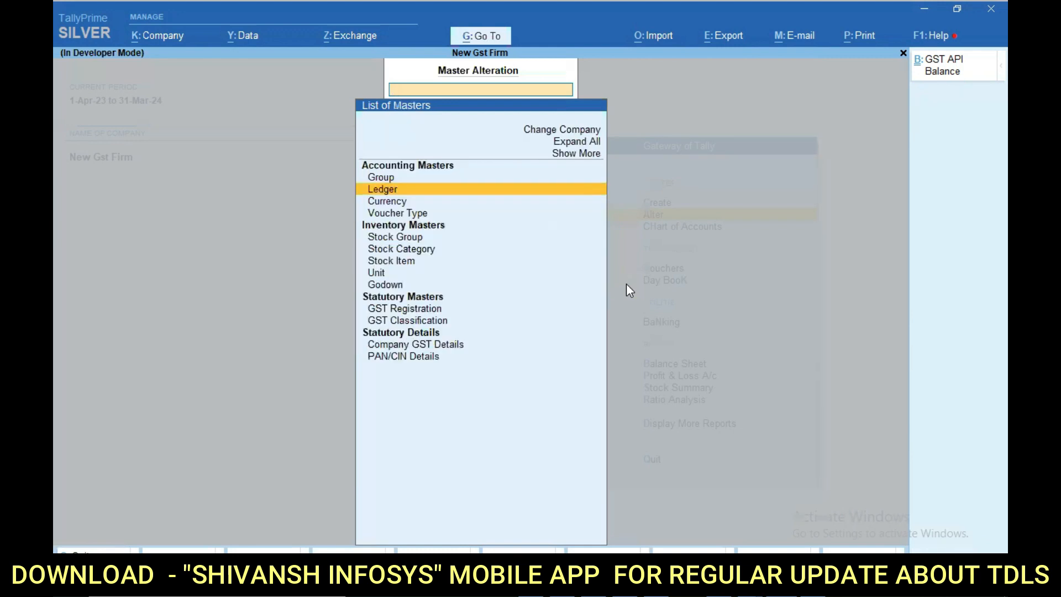
key(Escape)
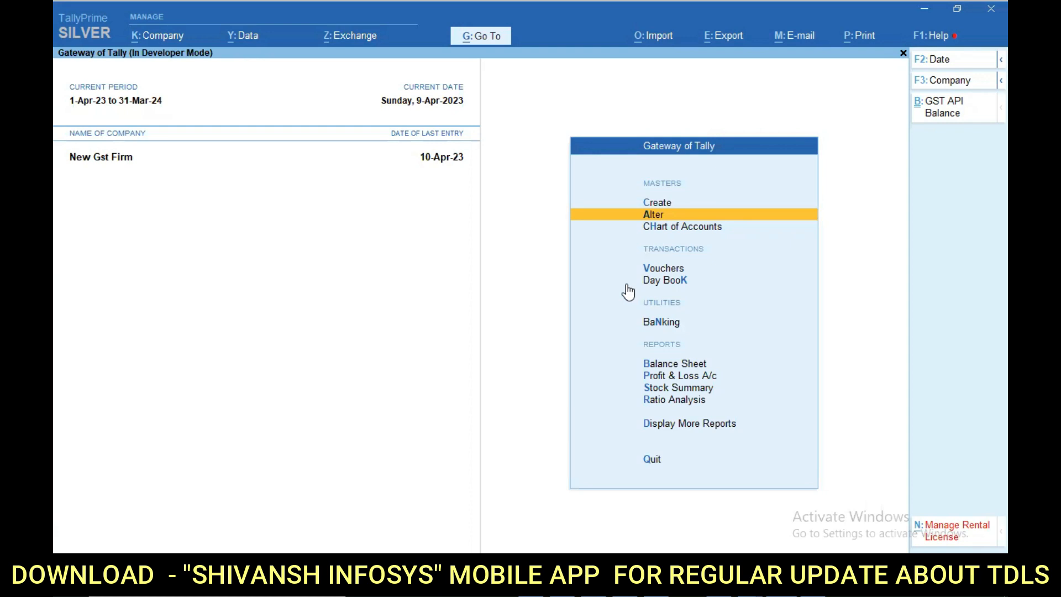
Open the GST report for bulk updating party masters from the portal and look through its list of party ledgers.
key(d)
key(g)
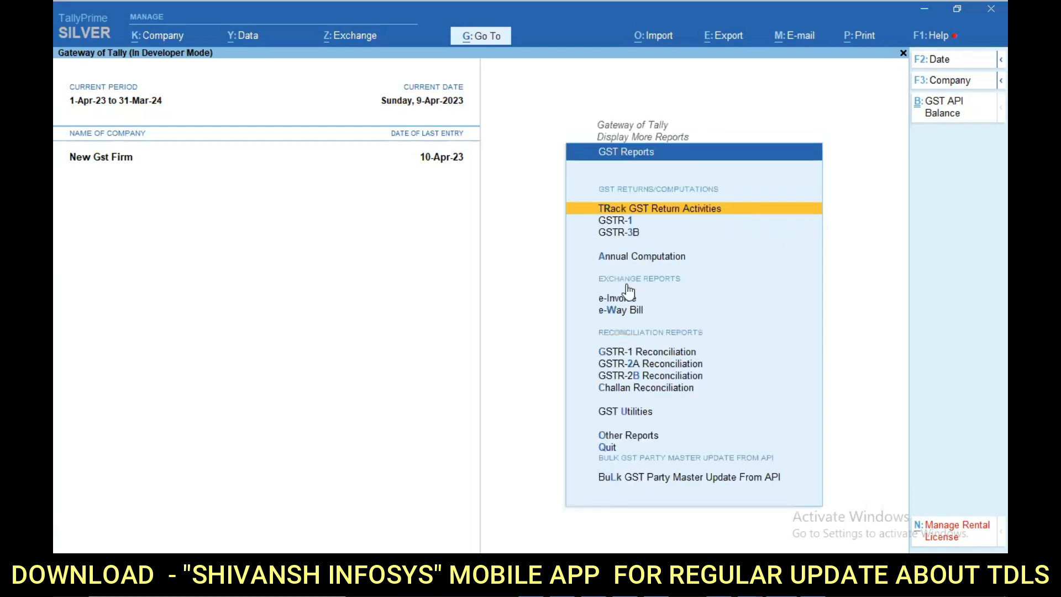
key(Up)
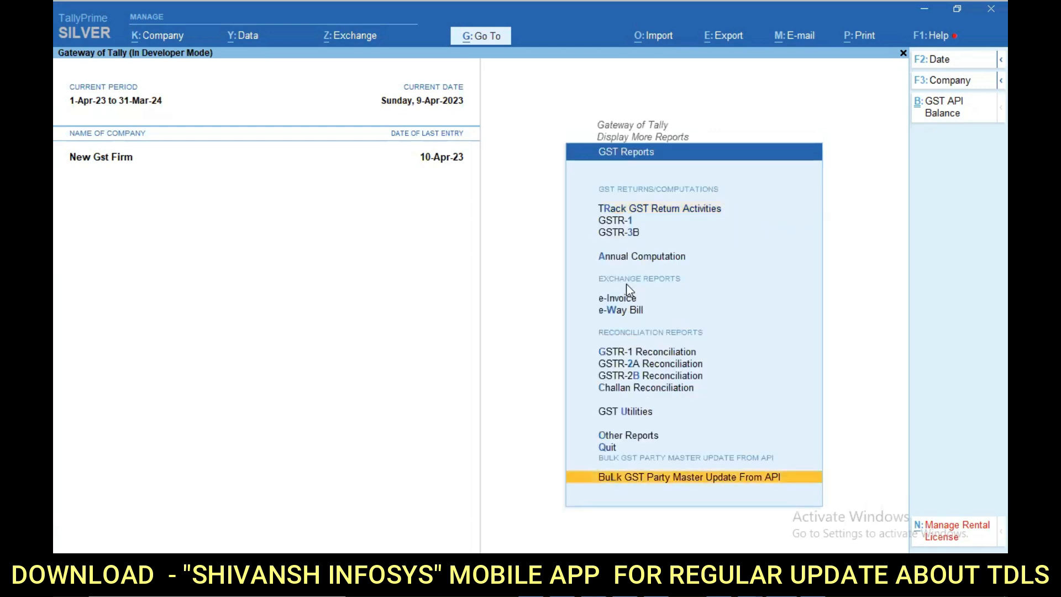
key(Return)
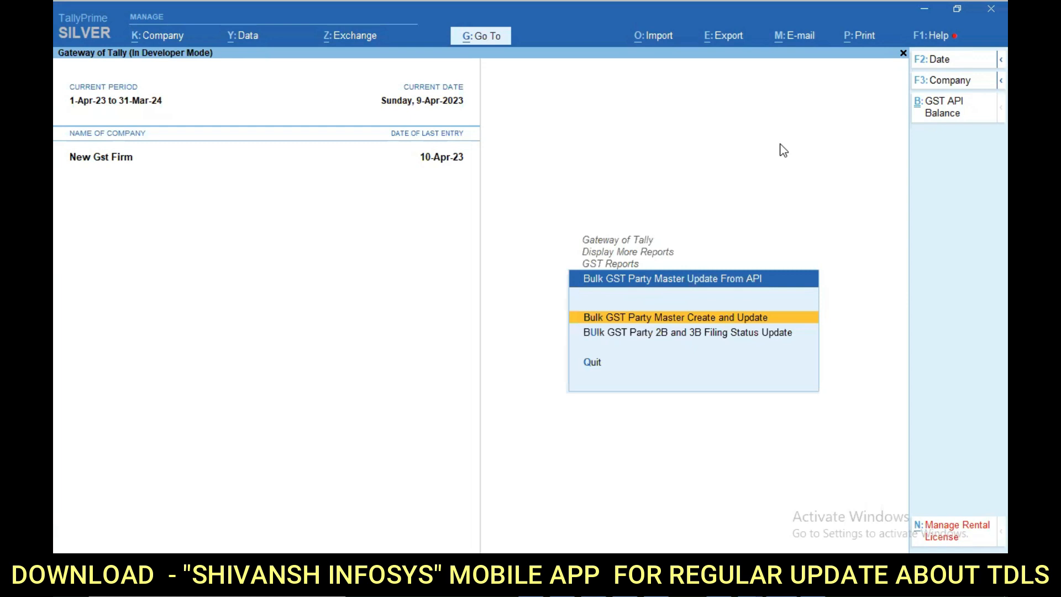
key(Return)
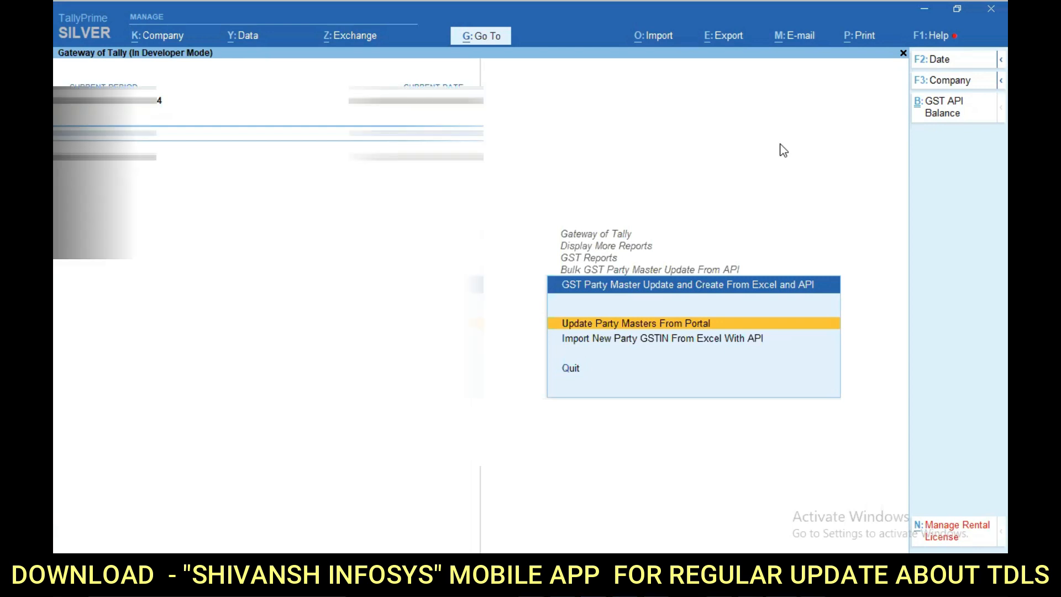
key(Return)
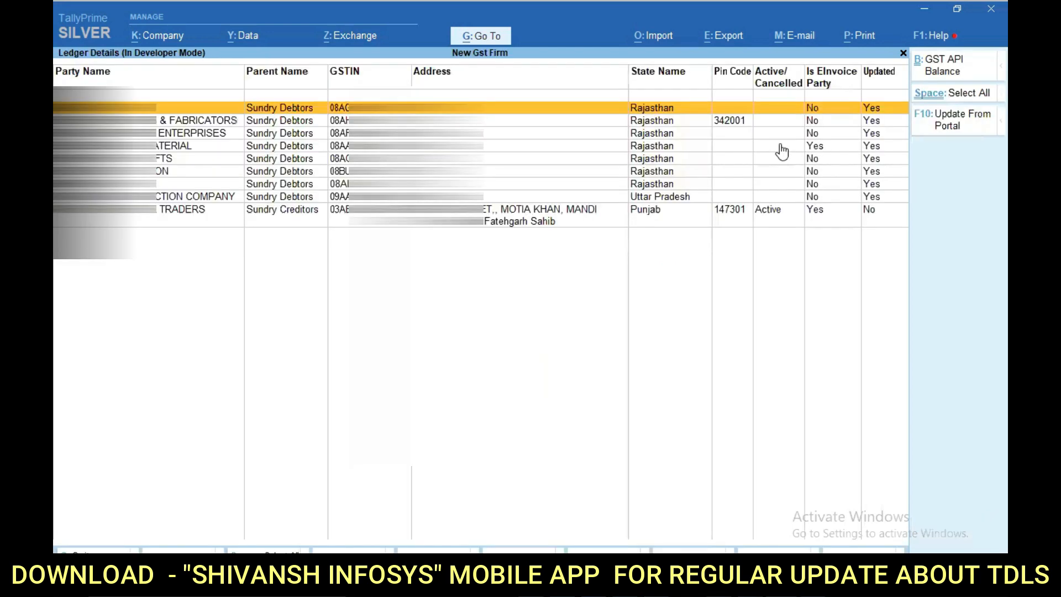
key(Down)
key(End)
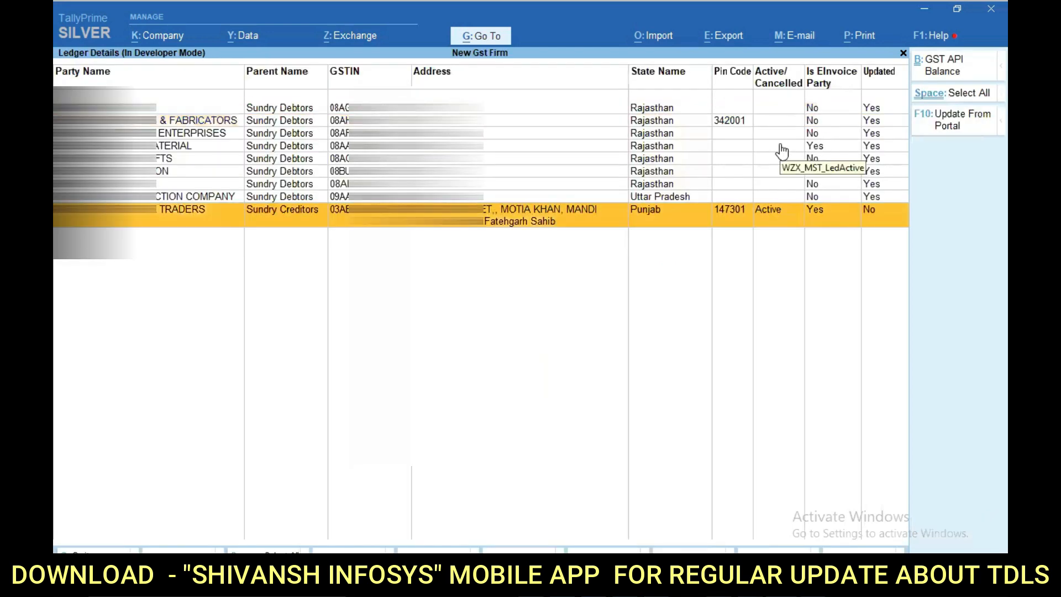
key(Home)
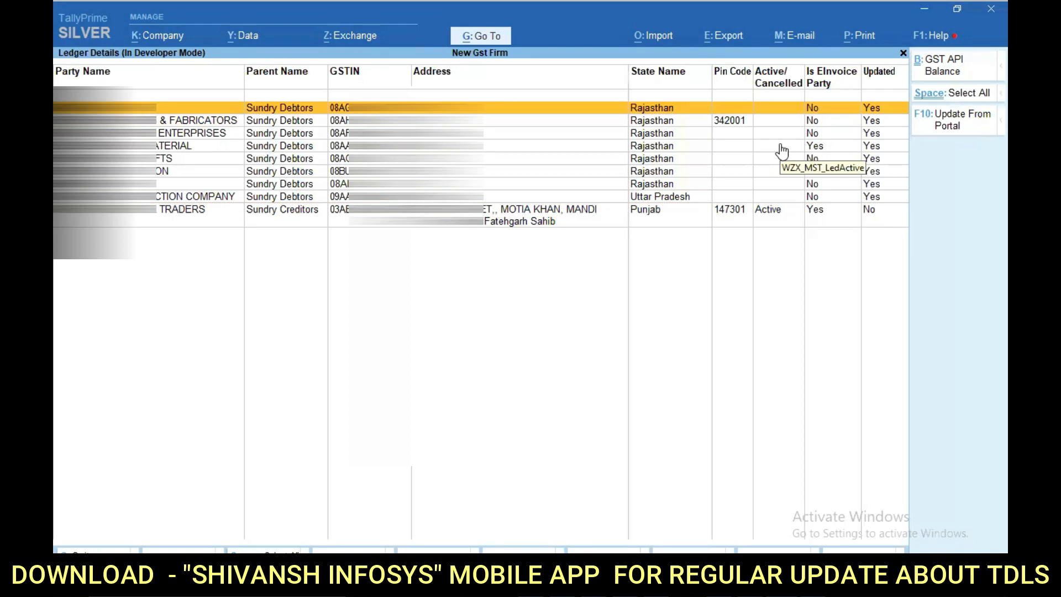
Try extending a selection over the first few party ledgers, and narrow it down to the first ledger only.
key(shift+Down)
key(shift+Down)
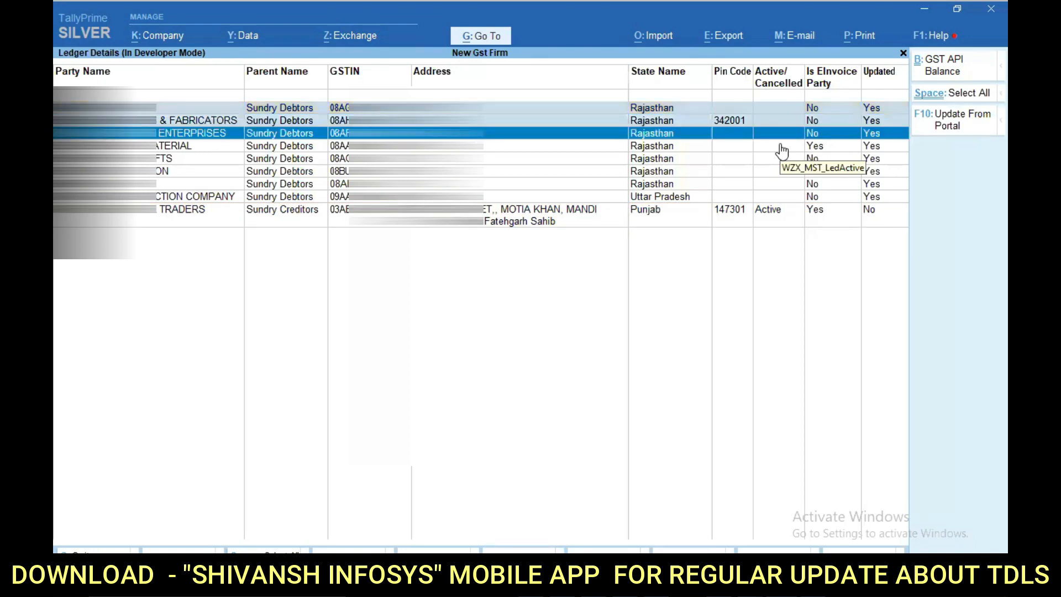
key(shift+Down)
key(shift+Up)
key(shift+Up)
key(shift+Up)
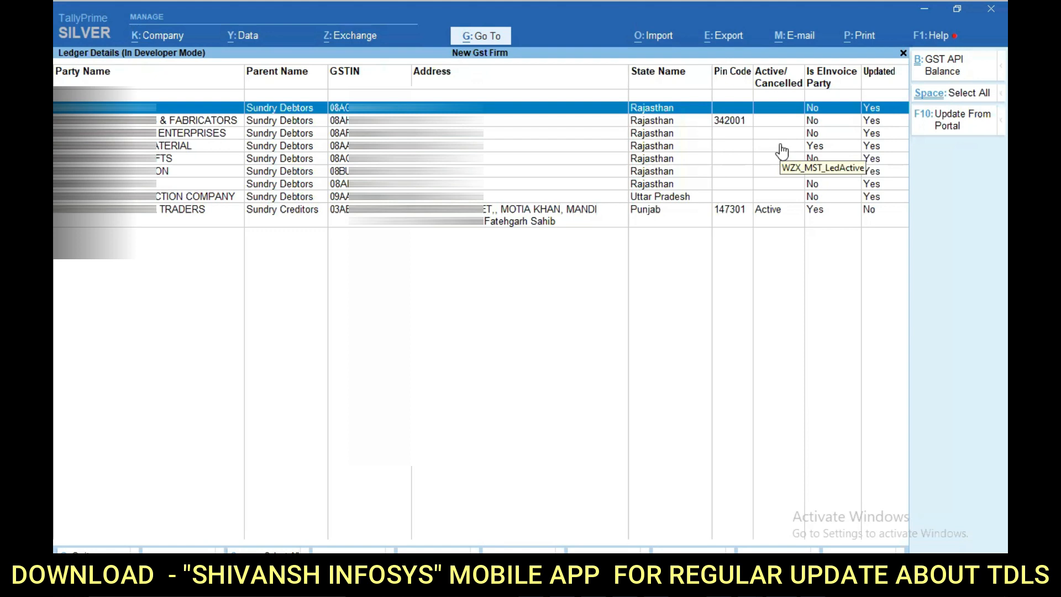
key(space)
key(space)
Add the seventh party ledger to the selection and update both selected ledgers from the GST portal.
key(Down)
key(Down)
key(Down)
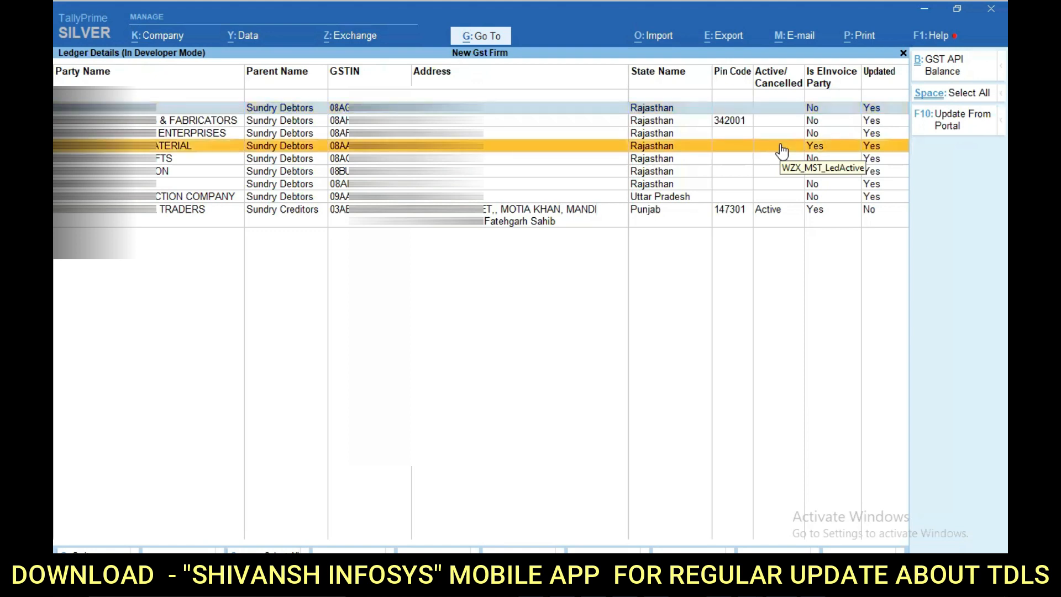
key(Down)
key(Down)
key(Down)
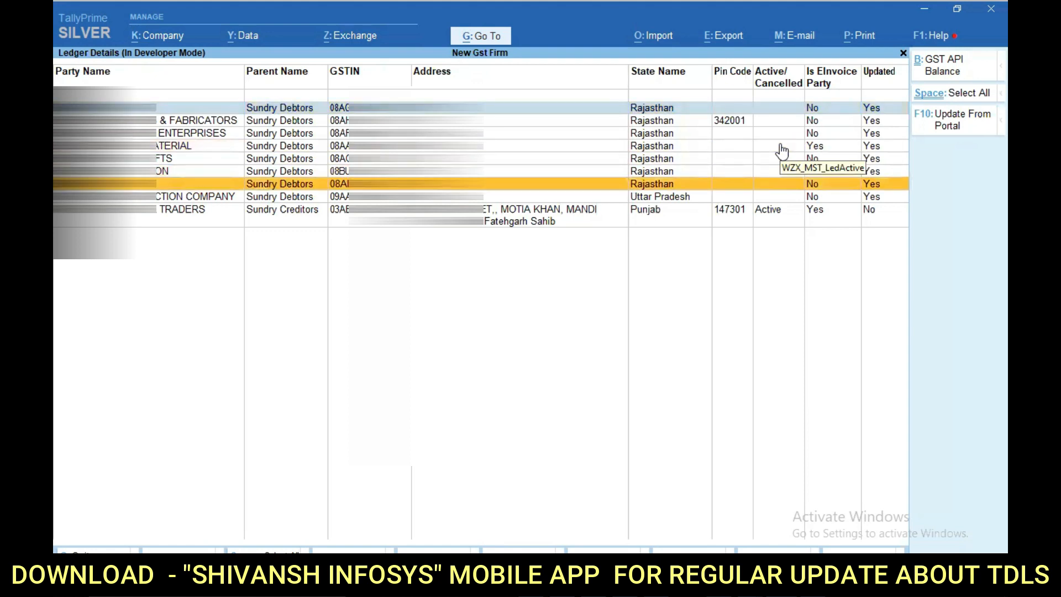
key(space)
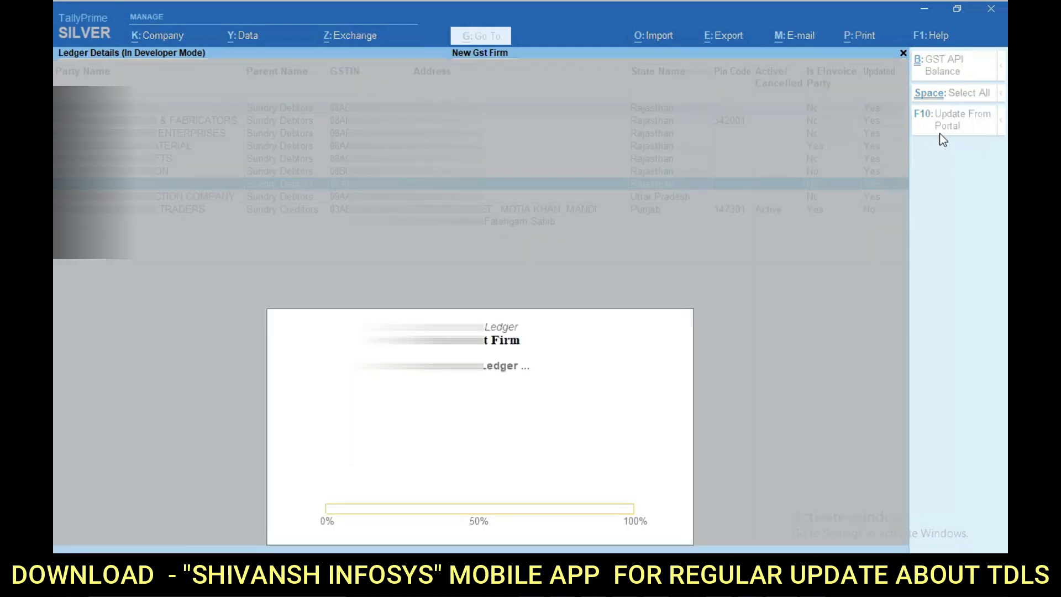
key(Return)
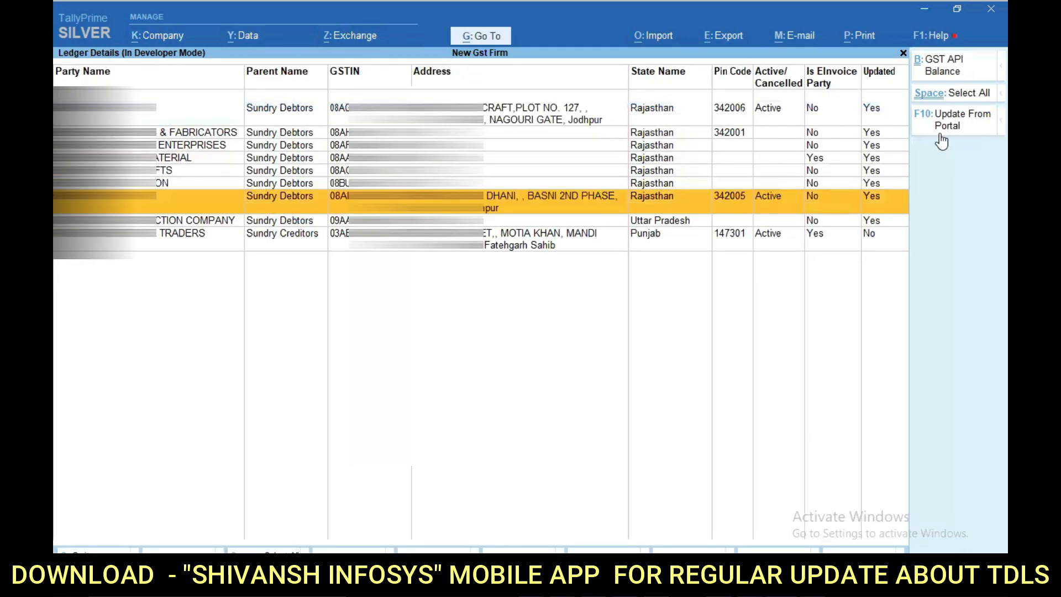
Reselect the seventh party ledger along with the first, update them from the portal again, and leave the list.
key(Up)
key(Up)
key(Up)
key(Up)
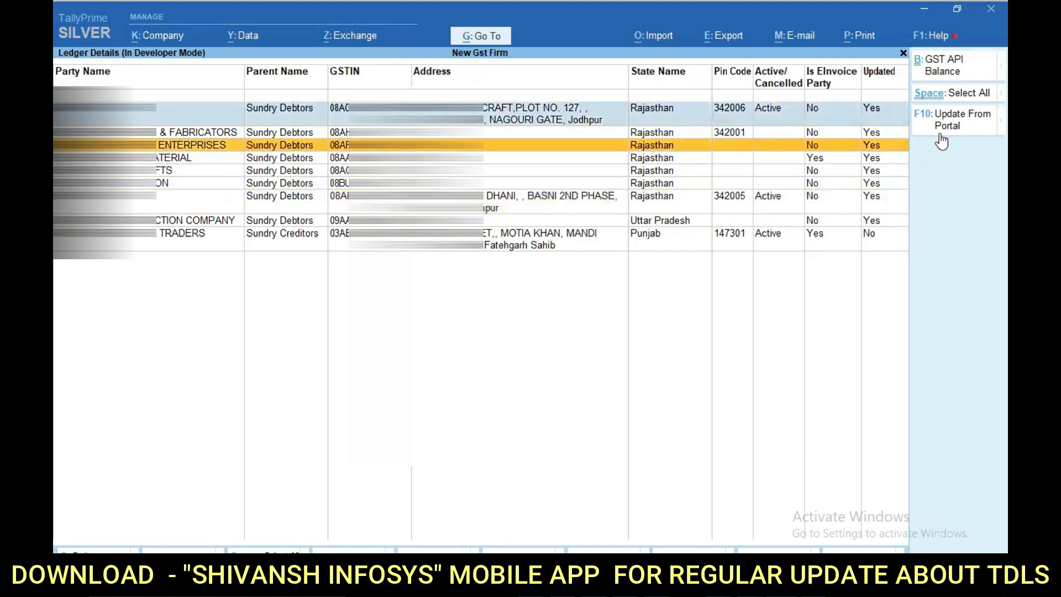
key(Down)
key(Down)
key(Down)
key(Down)
key(space)
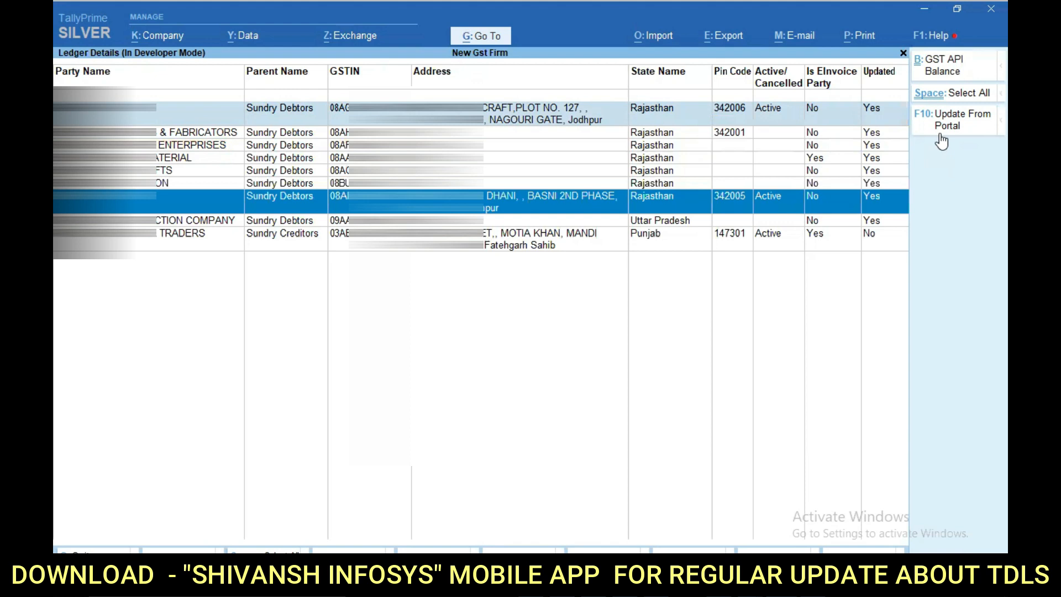
click(941, 133)
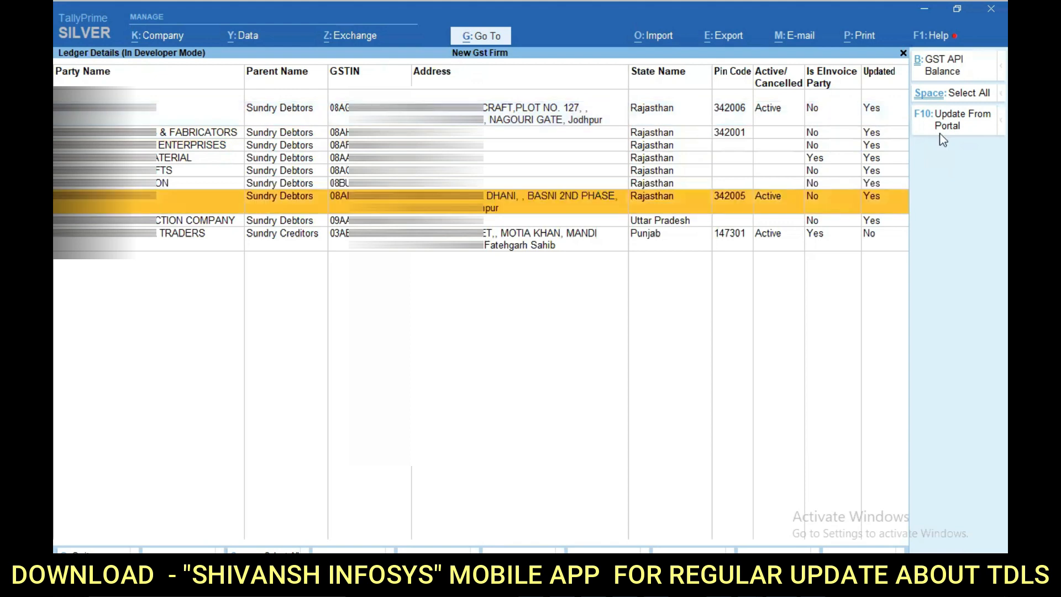
key(Escape)
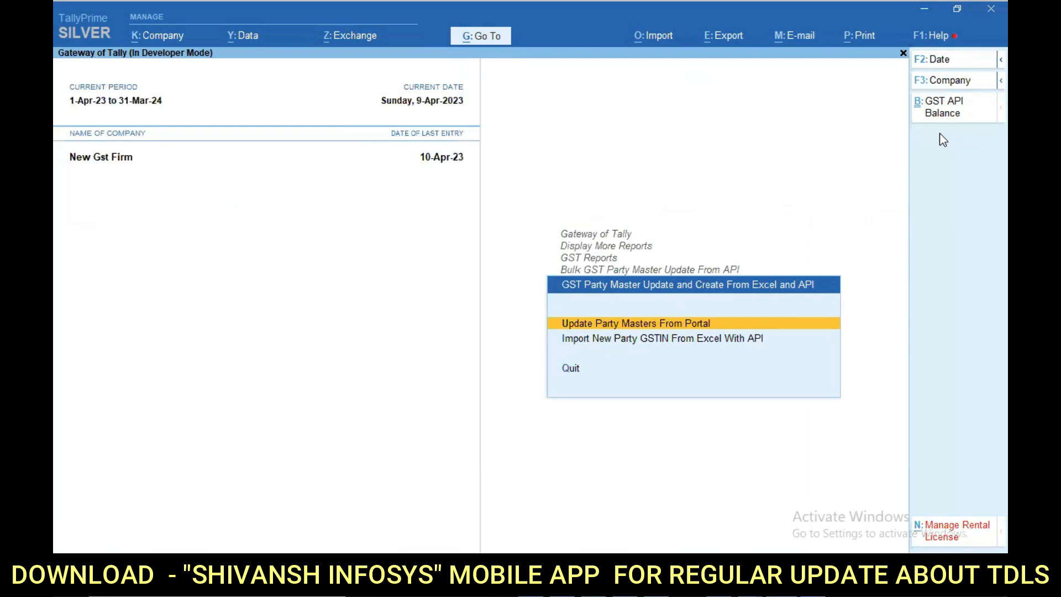
Start importing new party GSTINs from Excel with the API, choosing the file cdnr - Copy.xlsx in D:\.
key(Down)
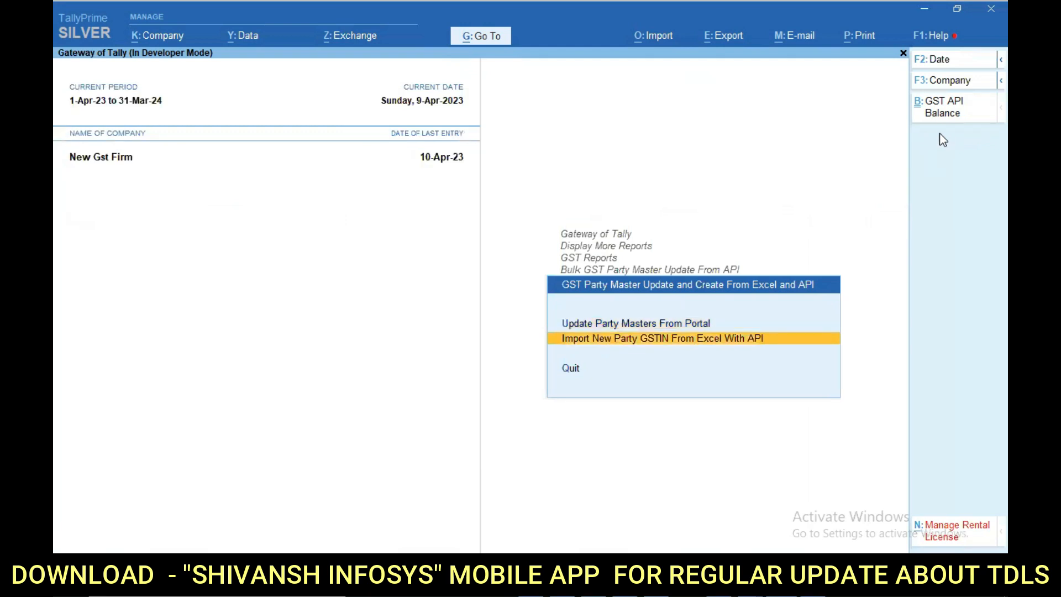
key(Return)
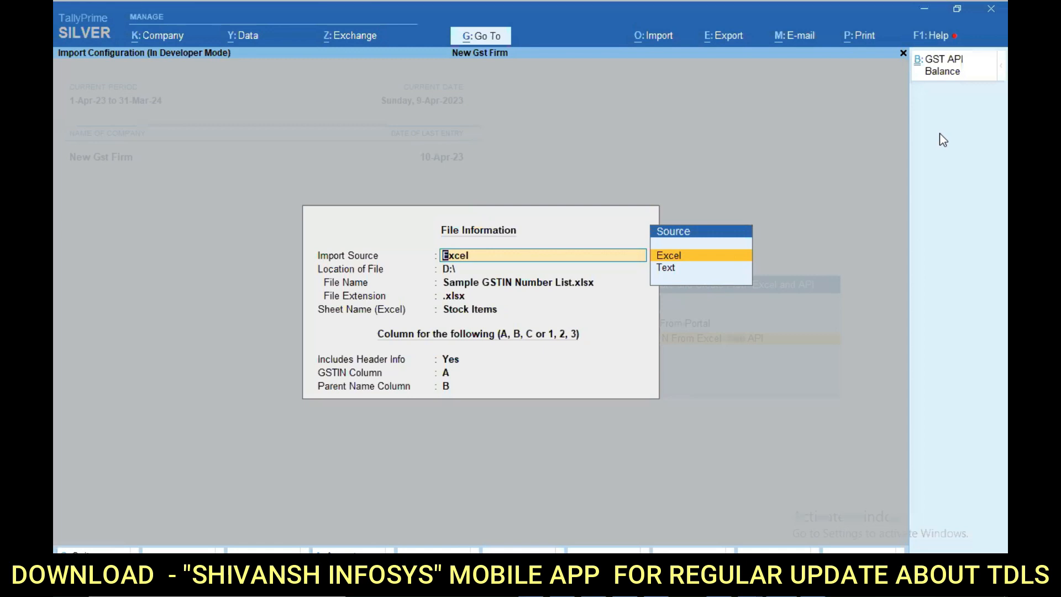
key(Return)
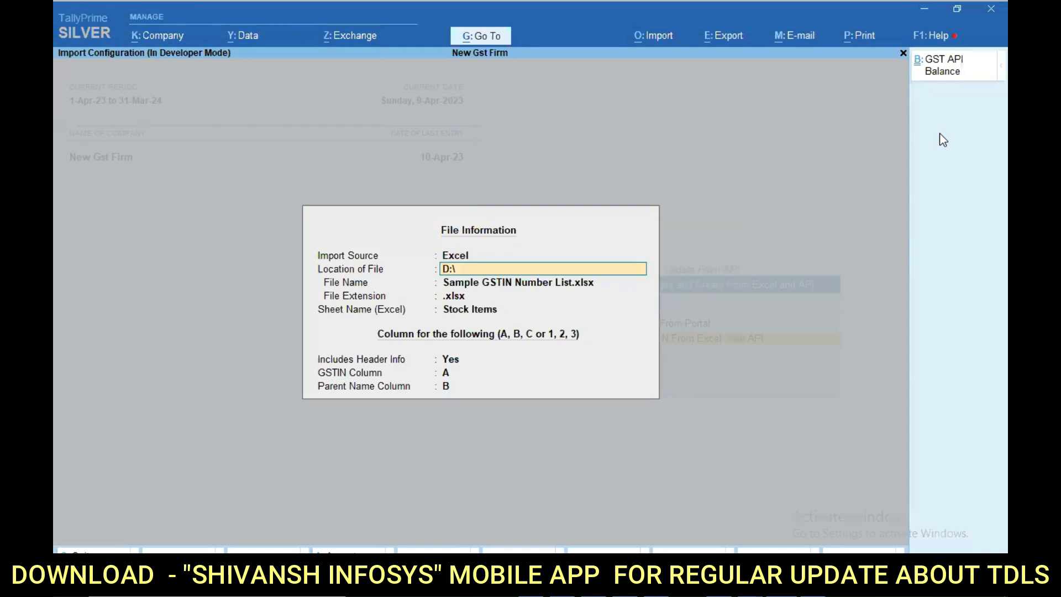
key(Return)
text(CD)
key(Down)
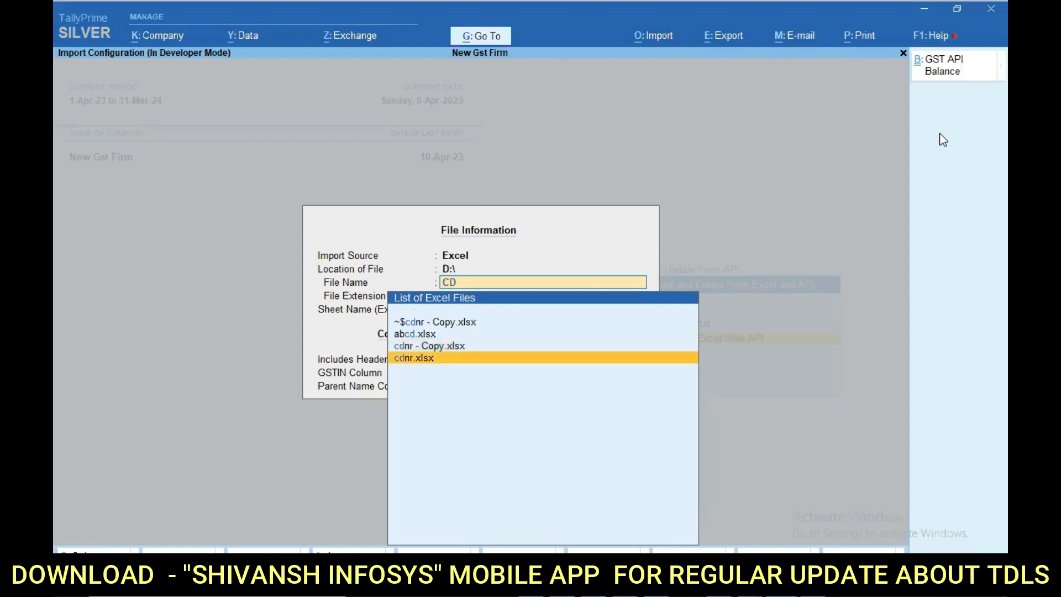
key(Return)
key(Return)
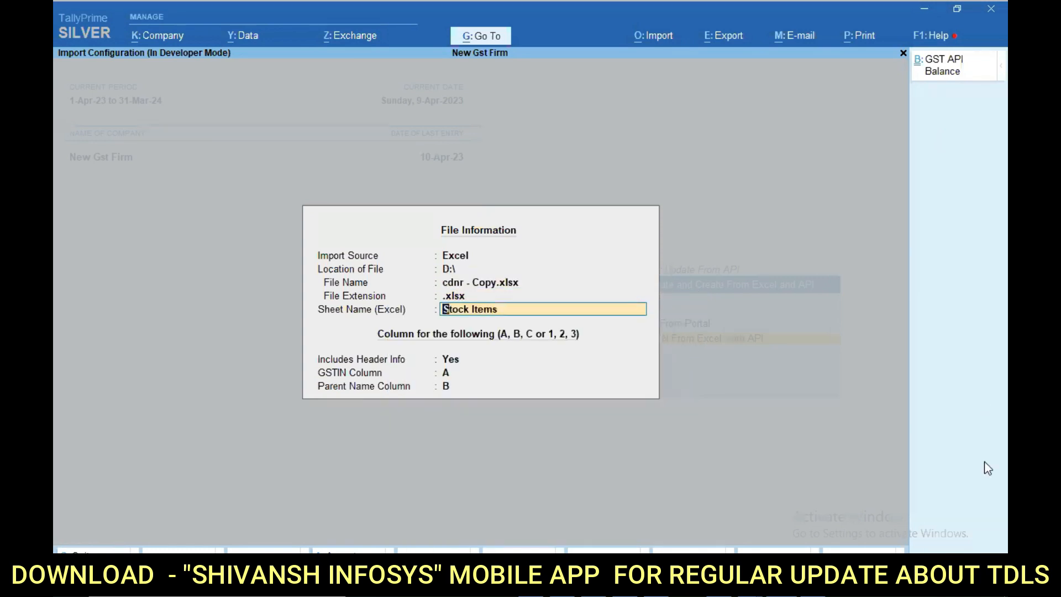
Switch to the cdnr - Copy.xlsx workbook in Excel and examine its GSTIN and parent name columns.
click(813, 583)
click(127, 163)
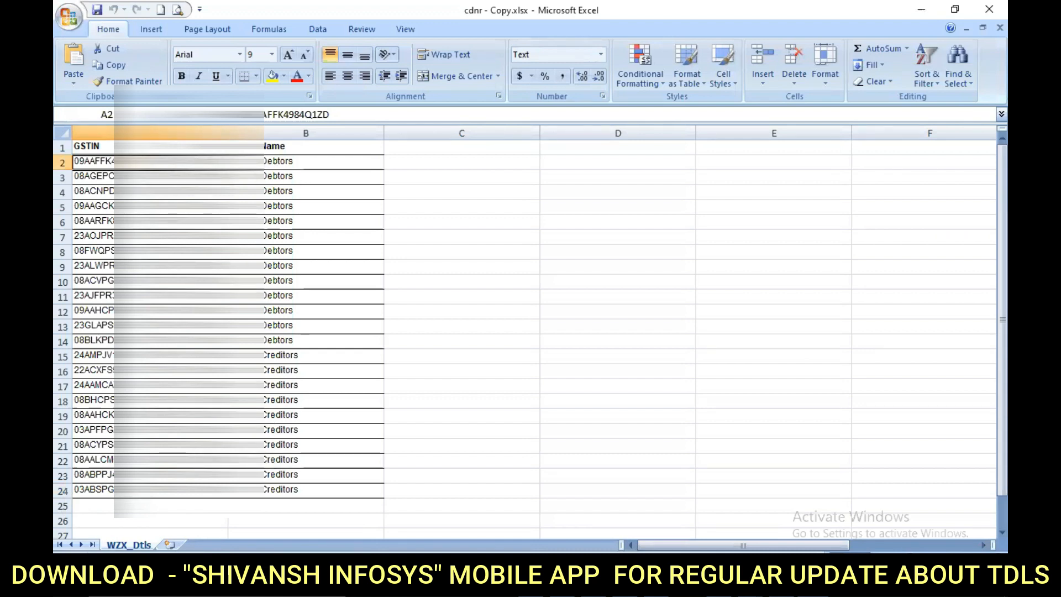
click(143, 177)
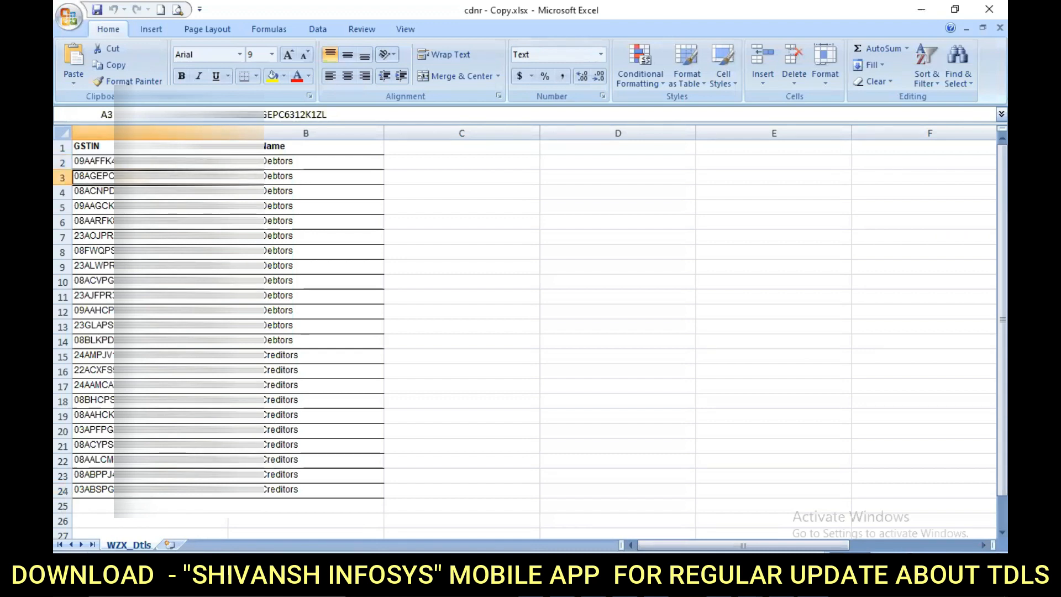
drag(339, 165, 327, 436)
click(312, 313)
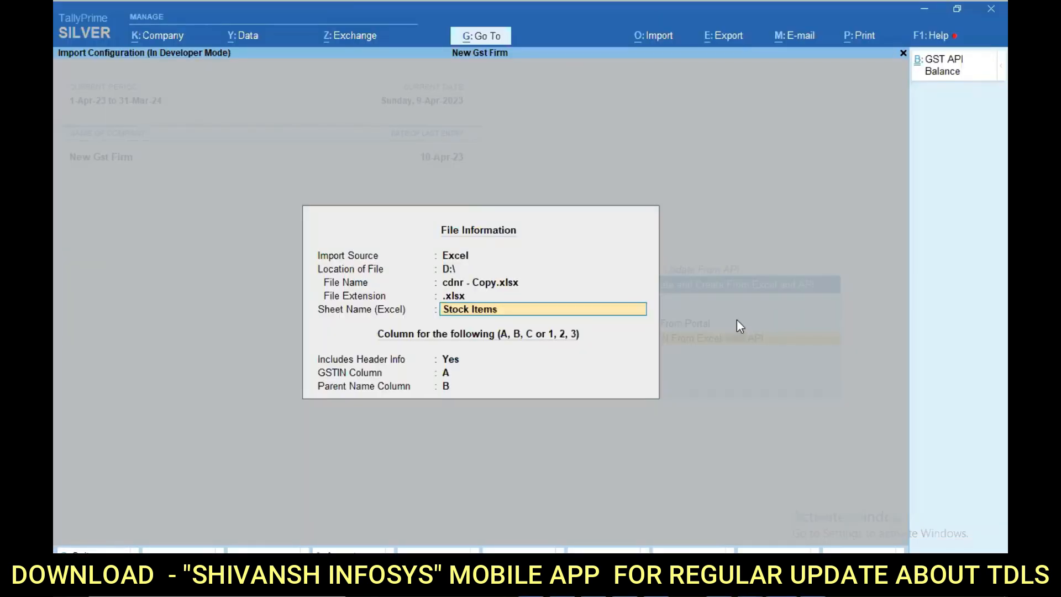
In TallyPrime, accept sheet Stock Items, header info Yes, GSTIN column A and parent name column B, and update the ledger masters from Excel.
key(Return)
key(Return)
key(Return)
key(Return)
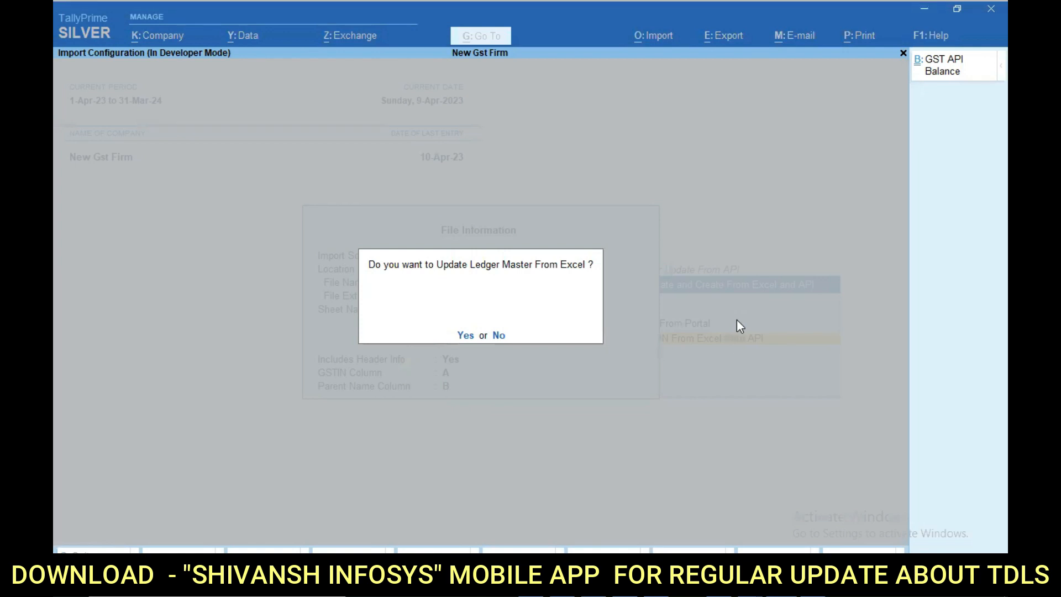
key(Return)
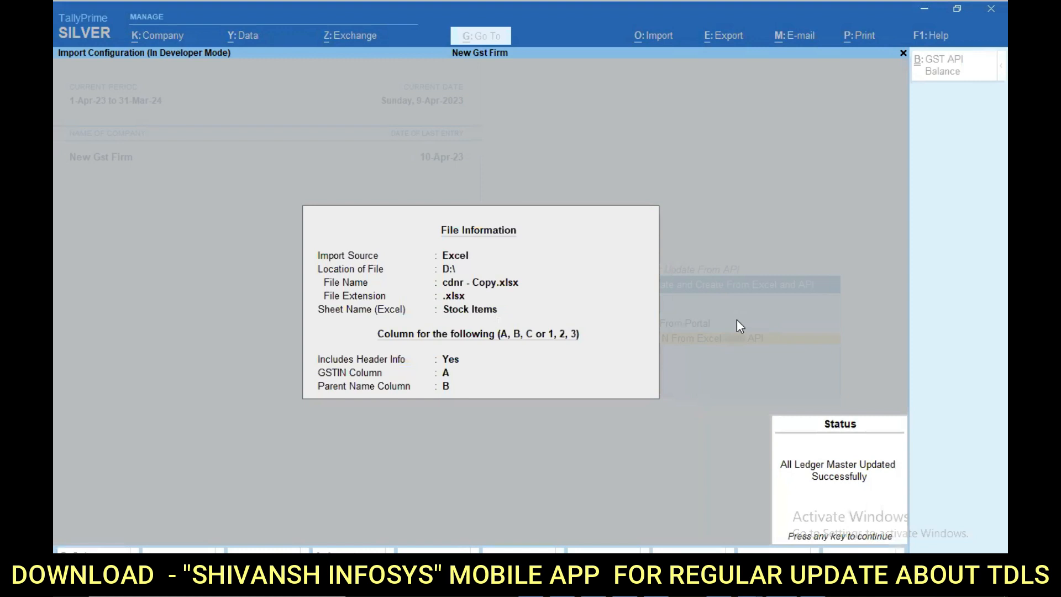
key(Return)
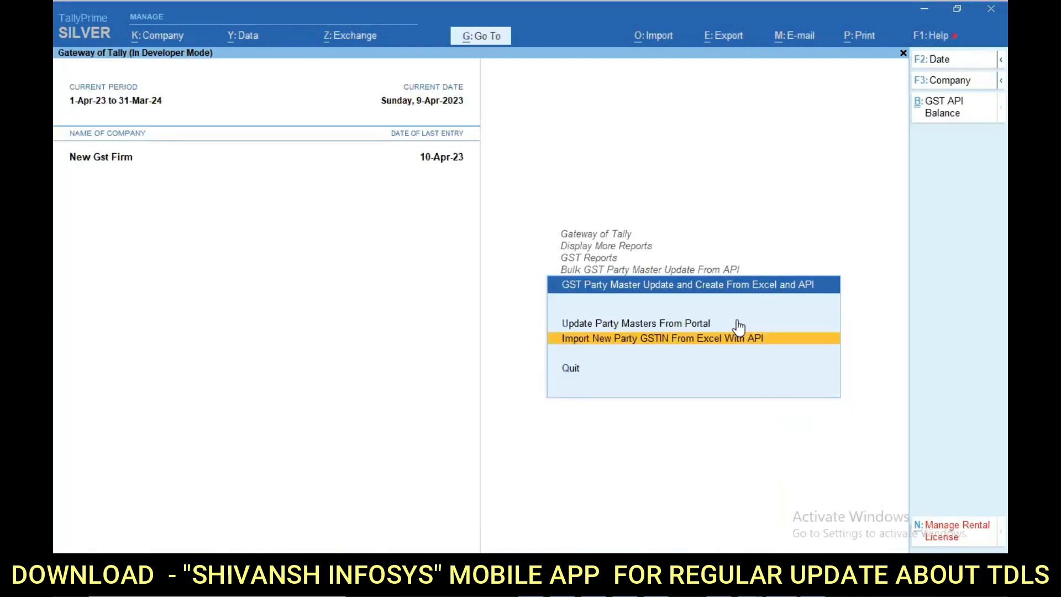
Reopen the list for updating party masters from the portal and examine the imported ledgers' parent groups, addresses, states, pin codes, registration status and e-invoice applicability.
key(Return)
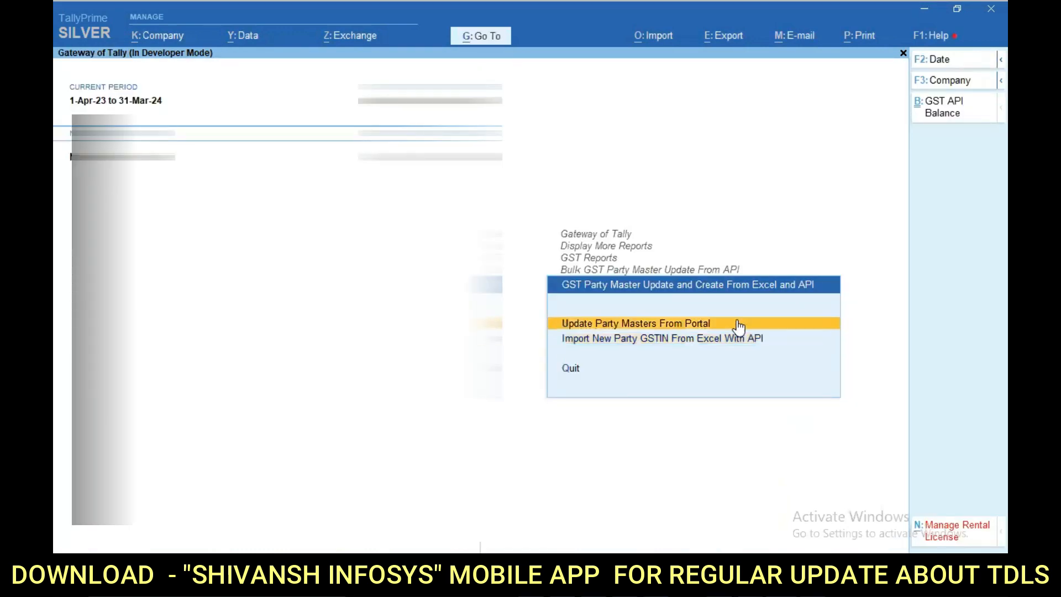
click(739, 327)
key(Down)
key(Down)
key(Down)
key(Down)
key(Down)
key(Down)
key(Down)
key(Down)
key(Down)
key(Down)
key(Down)
key(Down)
key(Down)
key(Down)
key(Down)
key(Down)
key(Down)
key(Down)
key(Down)
key(Down)
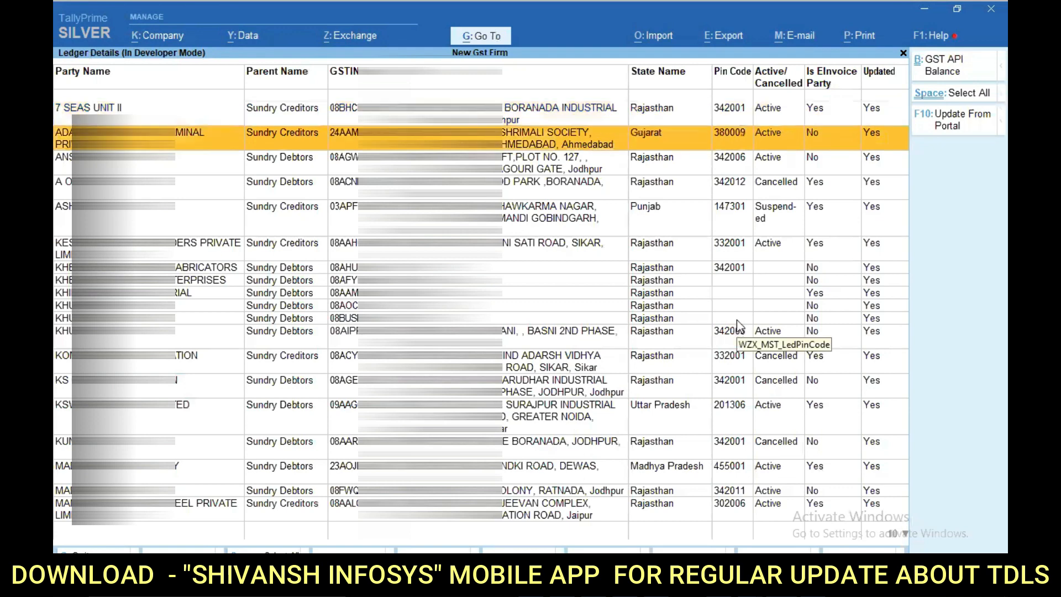
key(Up)
key(Up)
key(Up)
key(Up)
key(Up)
key(Up)
key(Up)
key(Up)
key(Up)
key(Up)
key(Up)
key(Up)
key(Up)
key(Up)
key(Up)
key(Up)
key(Up)
key(Up)
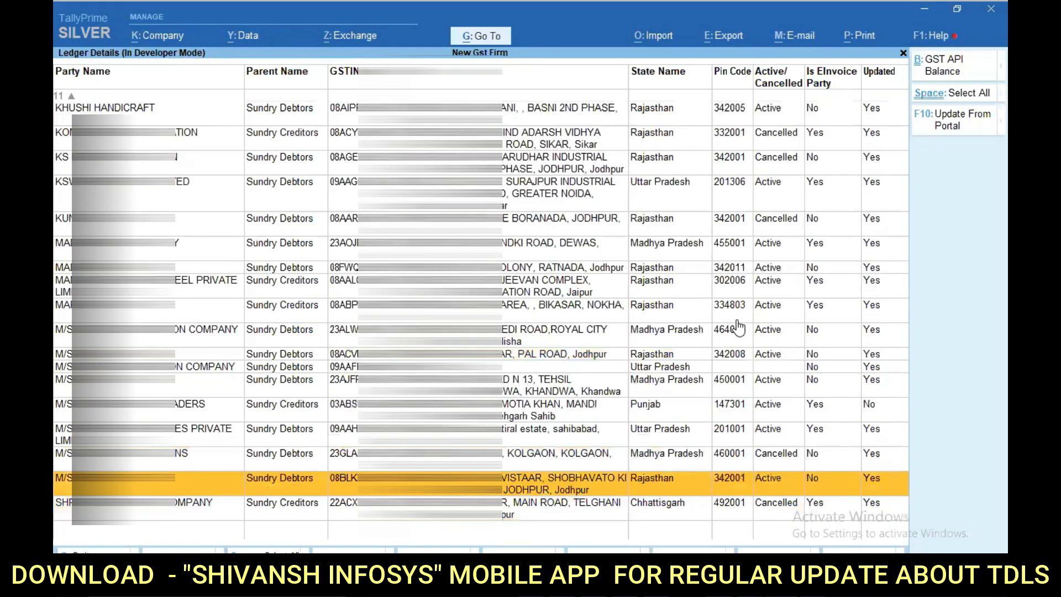
key(Up)
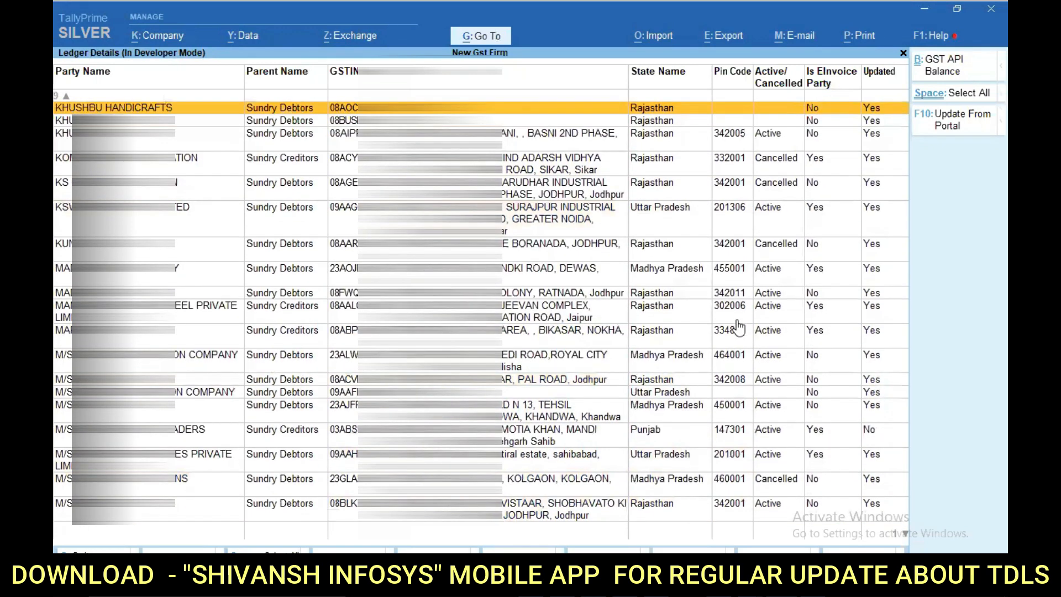
key(Down)
key(Down)
key(Down)
key(Up)
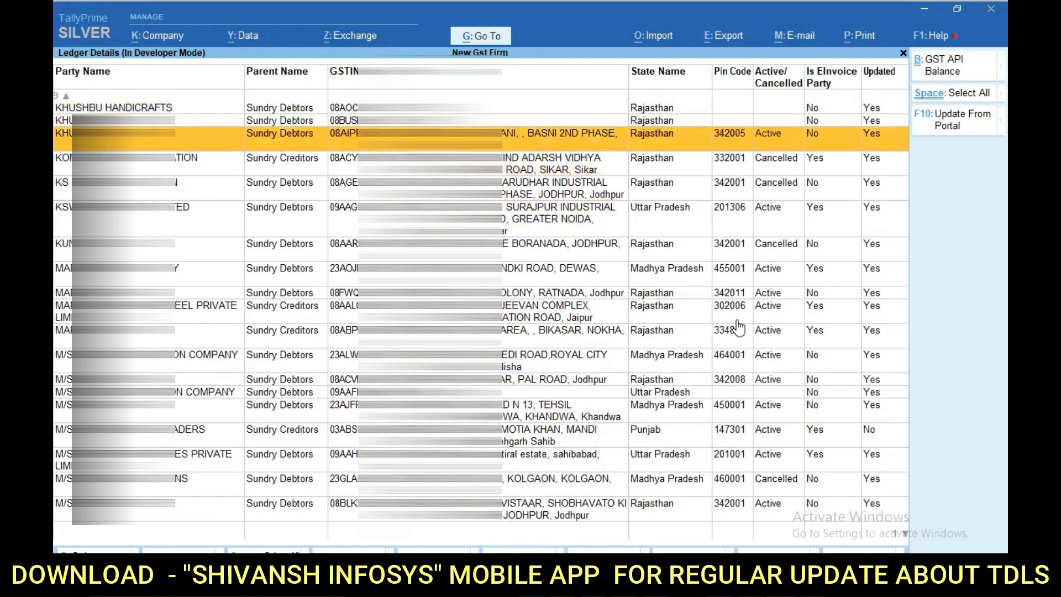
key(Down)
key(Down)
key(Down)
key(Down)
key(Down)
key(Down)
key(Down)
key(Down)
key(Down)
key(Down)
key(Down)
key(Down)
key(Down)
key(Down)
key(Down)
key(Down)
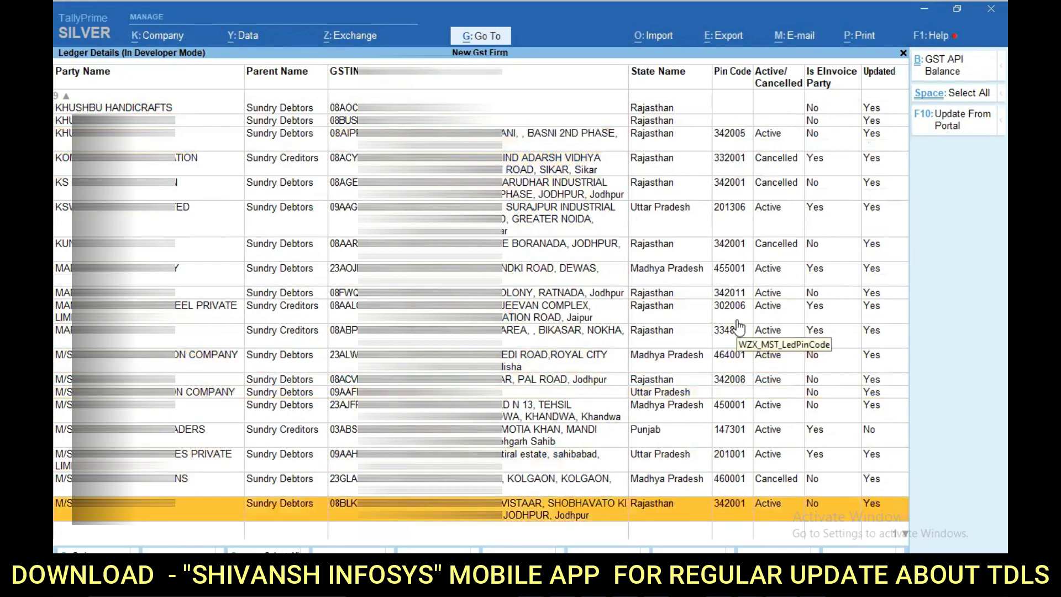
key(Down)
key(Down)
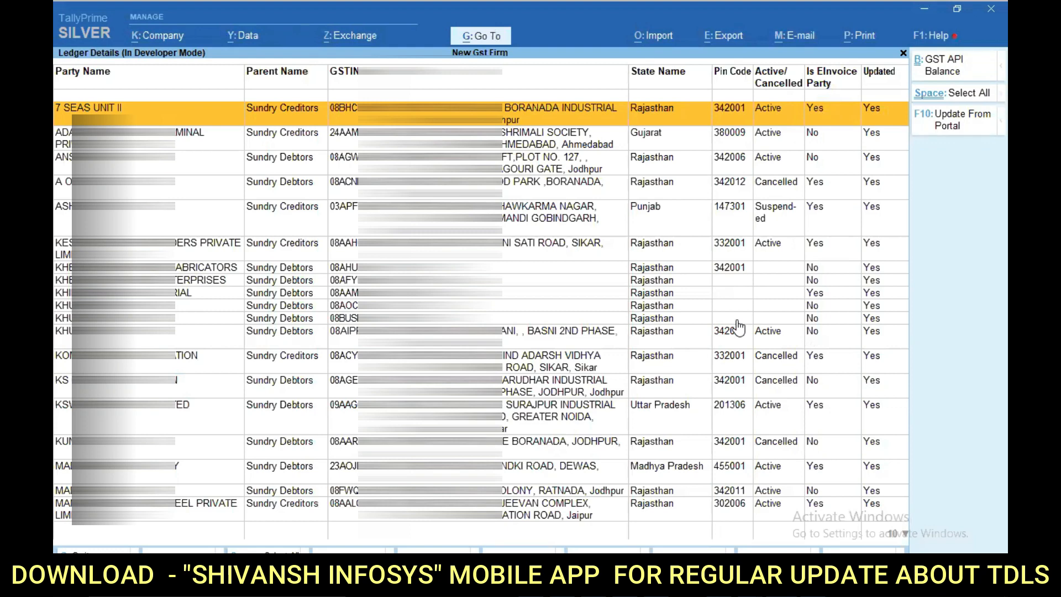
Select the last block of parties in the ledger list, update them from the portal and return to the Gateway of Tally.
key(Page_Down)
key(shift+Up)
key(shift+Up)
key(shift+Up)
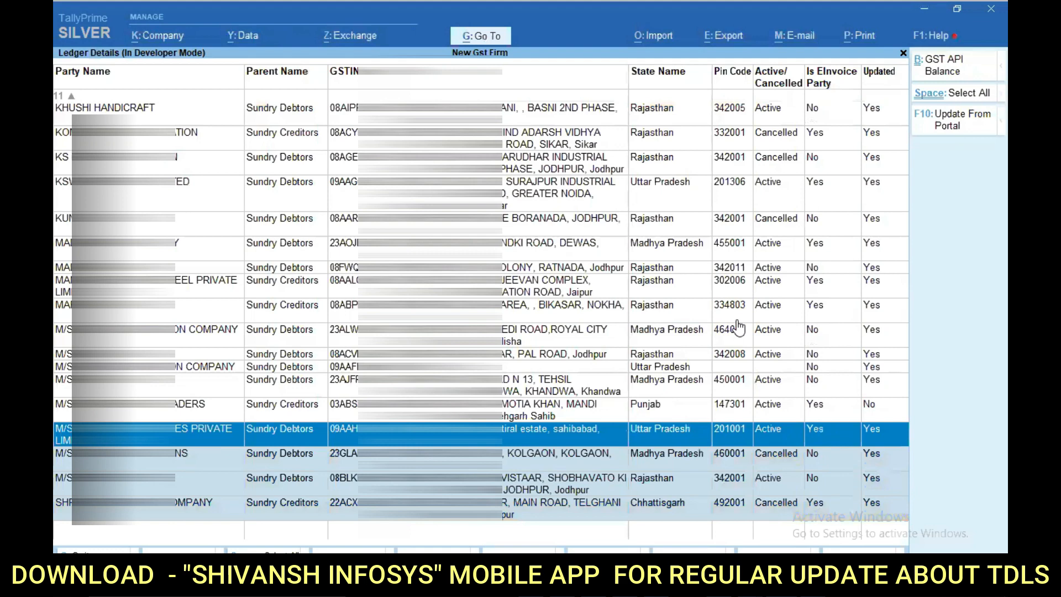
key(shift+Up)
key(shift+Up)
key(shift+Up)
key(shift+Up)
key(shift+Up)
key(shift+Up)
key(shift+Up)
key(shift+Up)
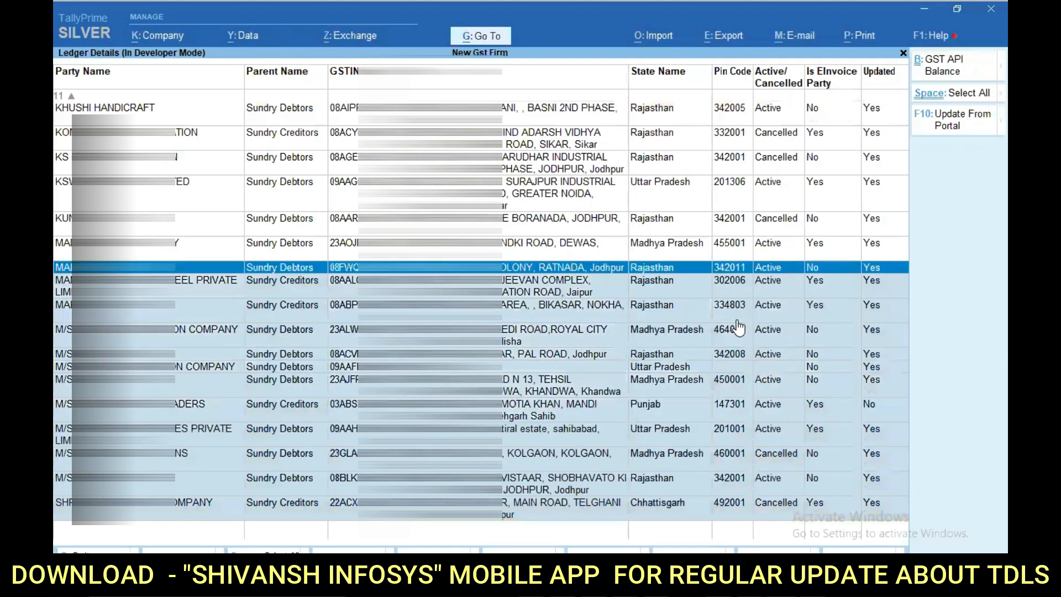
click(936, 135)
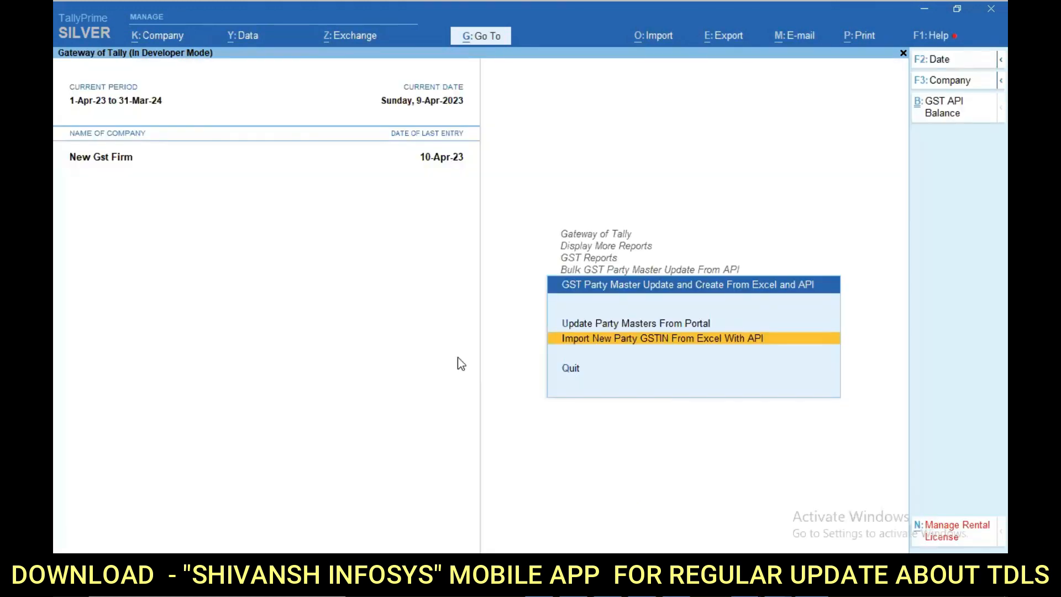
key(Escape)
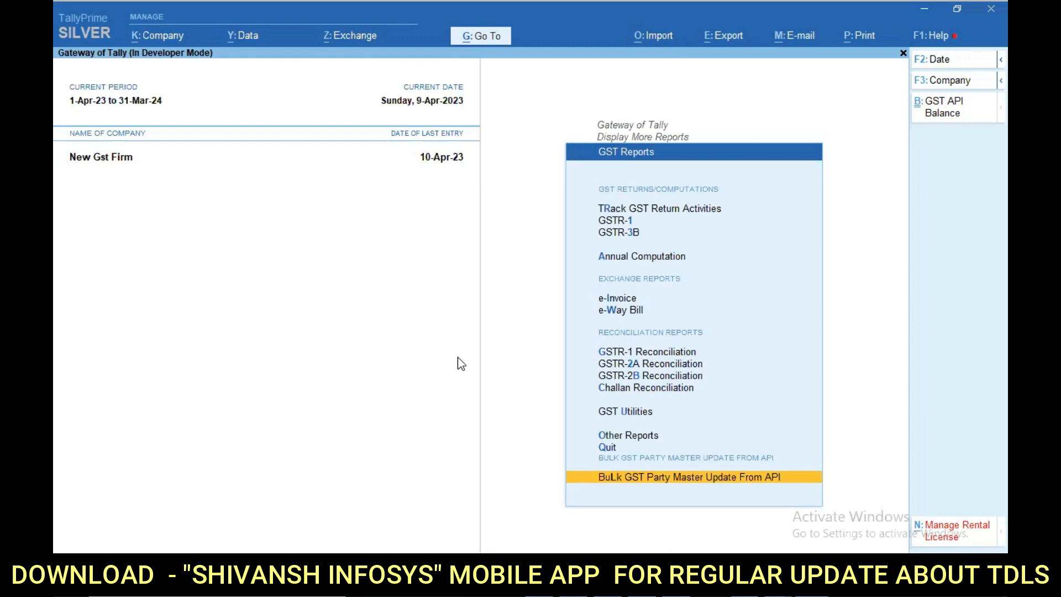
key(Escape)
key(Escape)
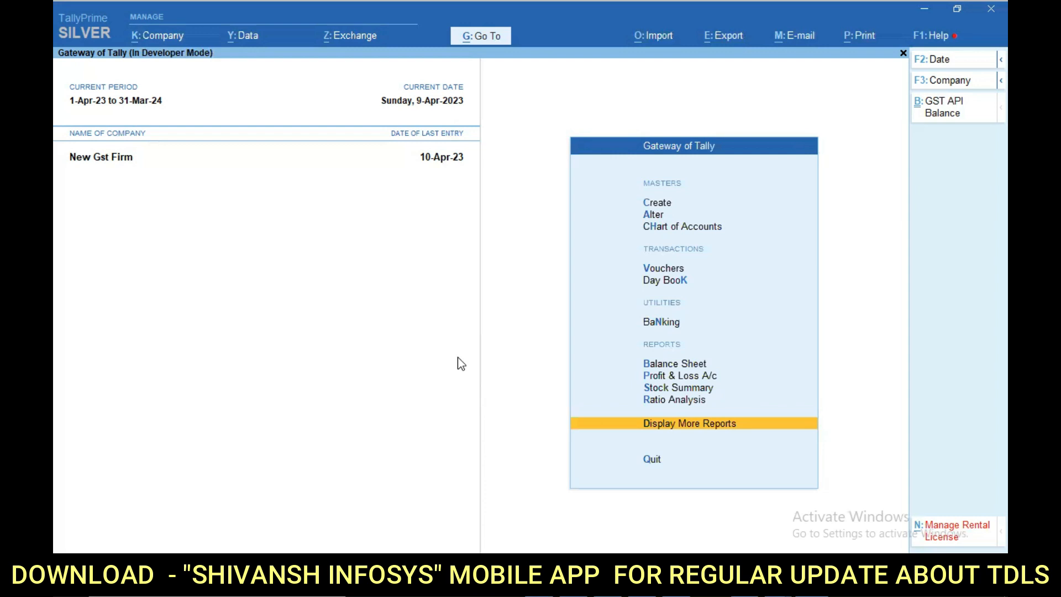
Open the GSTR-3B report from GST Reports and go to the Input Tax Credit Available row.
key(d)
key(g)
key(3)
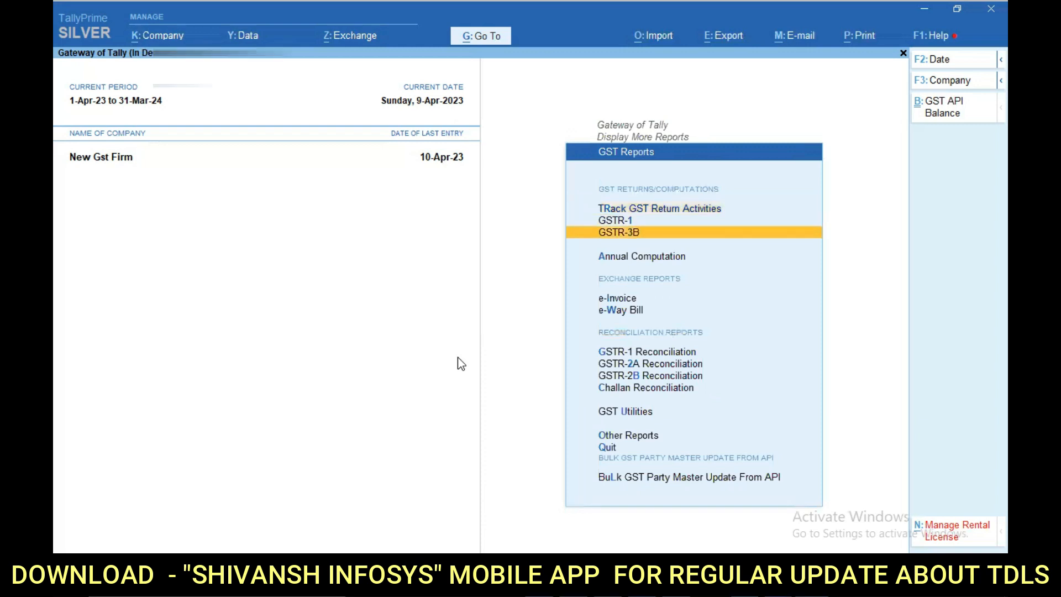
key(Down)
key(Down)
key(Down)
key(Down)
key(Down)
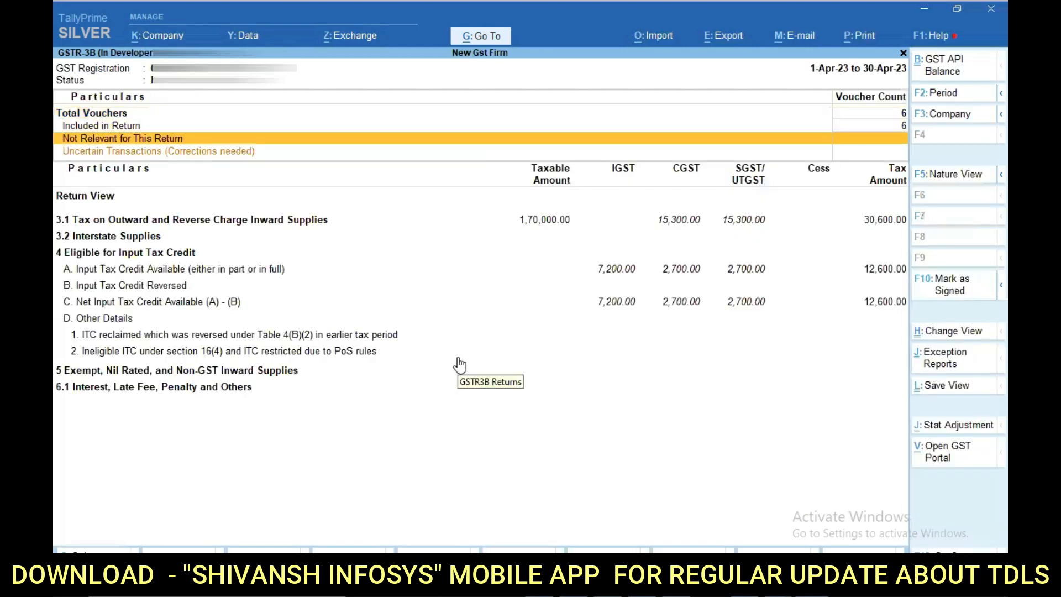
key(Down)
key(Down)
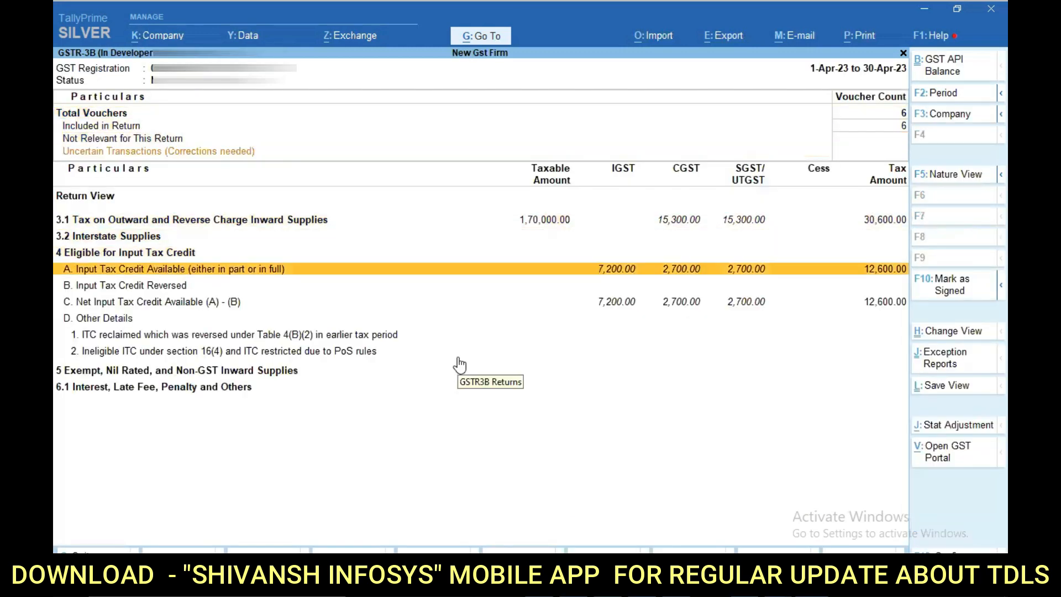
Drill down from Input Tax Credit Available to the register of its purchase vouchers.
key(Return)
key(Down)
key(Down)
key(Down)
key(Down)
key(Up)
key(Down)
key(Return)
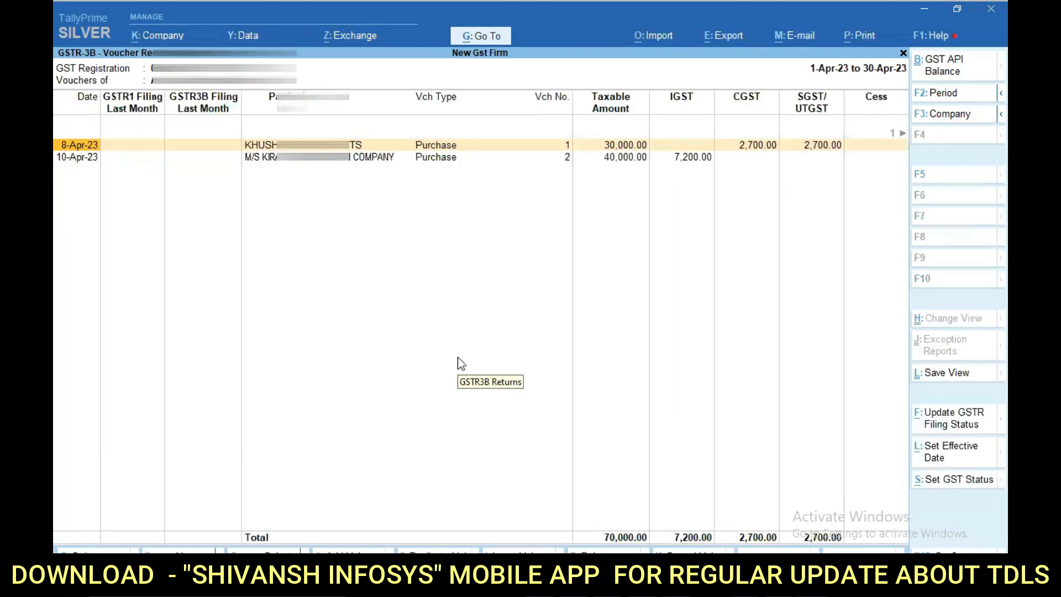
Select all the purchase vouchers and update their suppliers' GSTR filing status from the portal for period 2023-24.
key(Right)
key(Right)
key(Right)
key(Left)
key(Left)
key(Down)
key(Up)
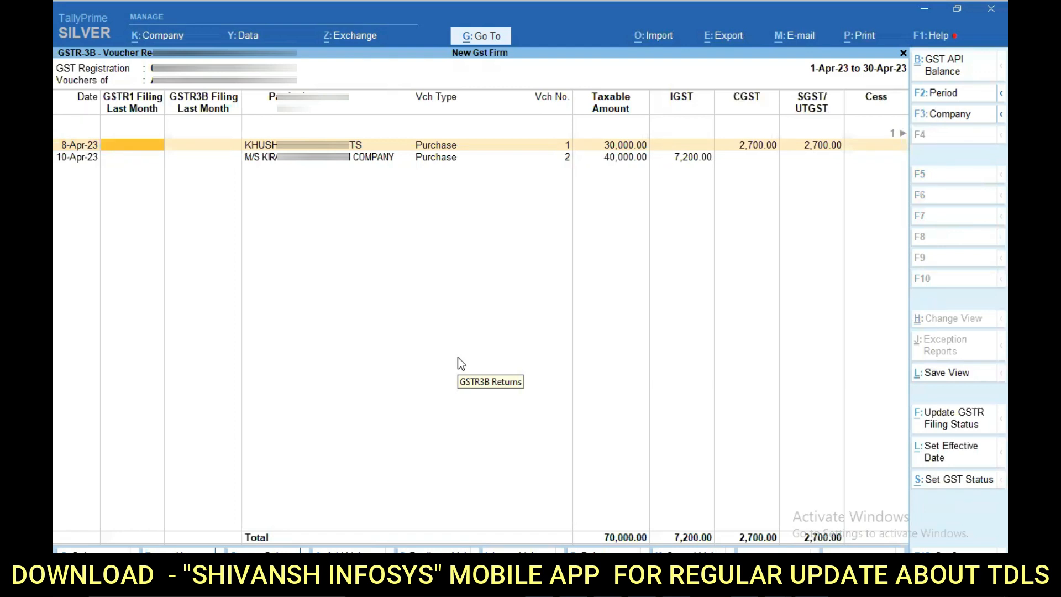
key(ctrl+a)
click(926, 423)
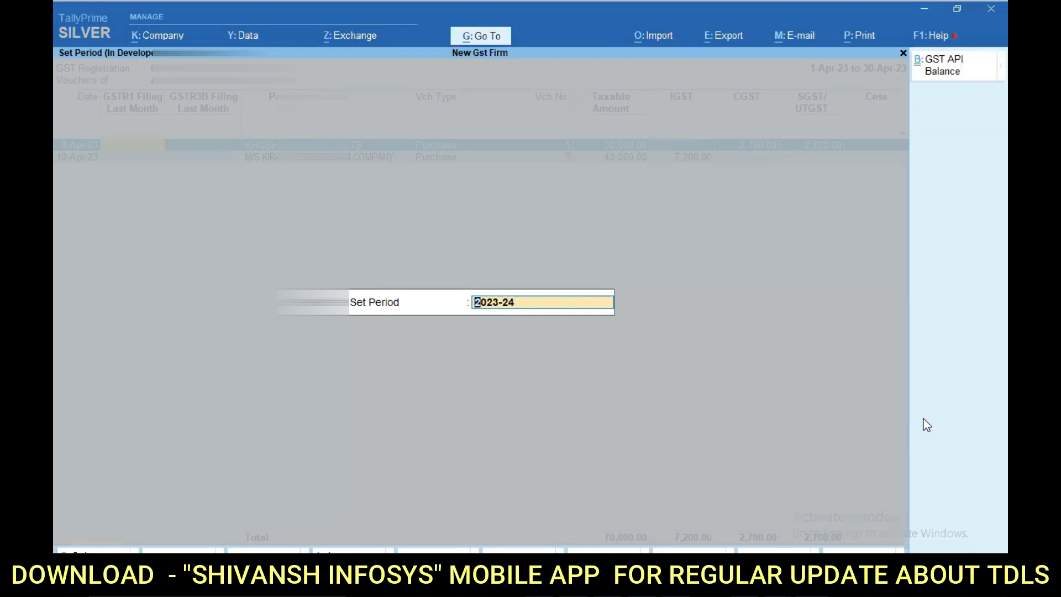
click(927, 425)
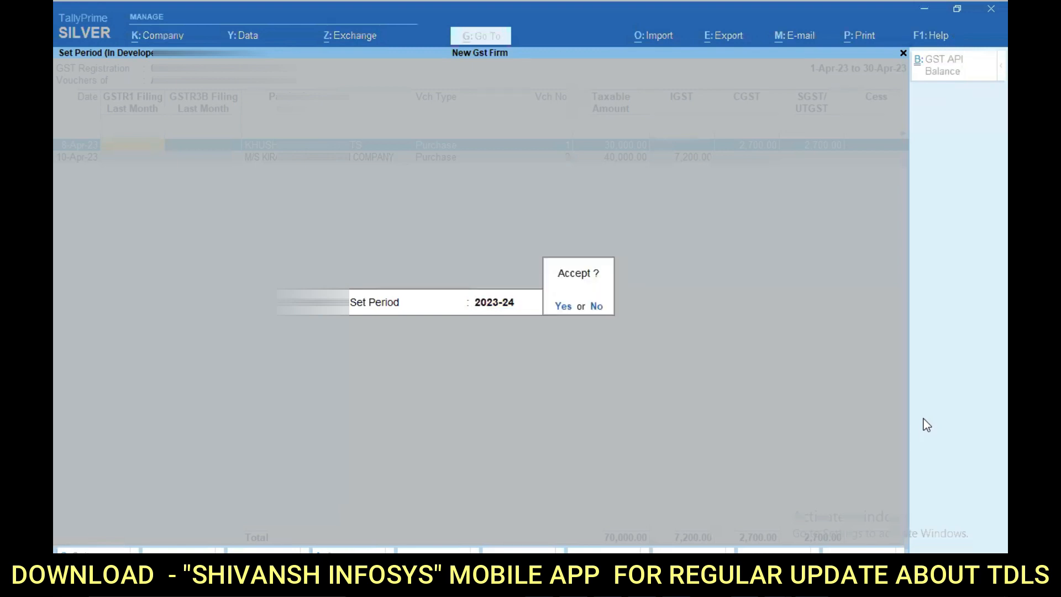
key(Return)
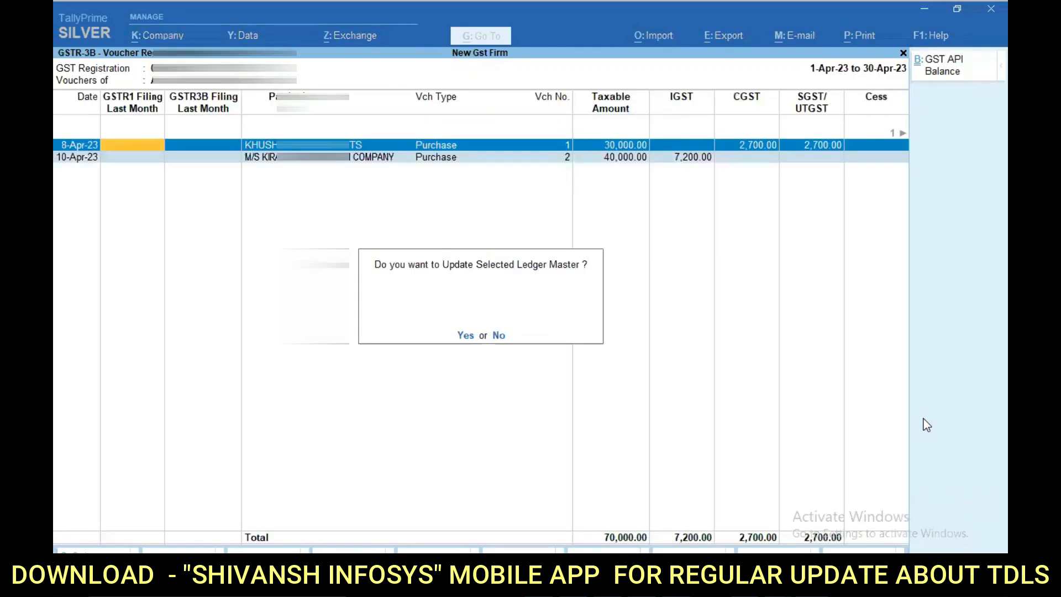
key(Return)
click(928, 425)
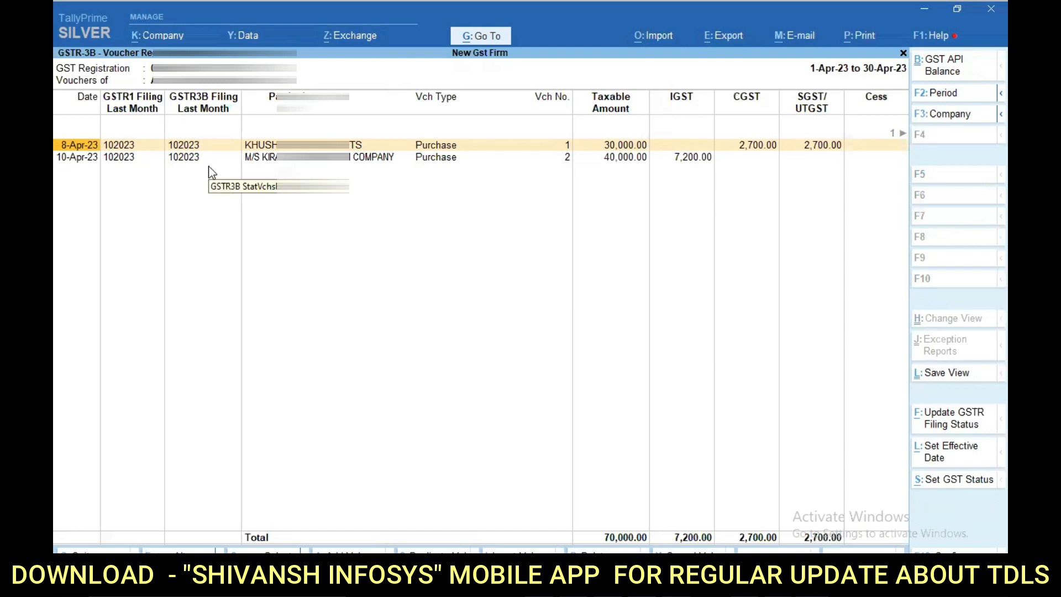
View the sales vouchers behind 3.1a Outward Taxable Supplies in GSTR-3B and return to the report summary.
key(Escape)
key(Up)
key(Up)
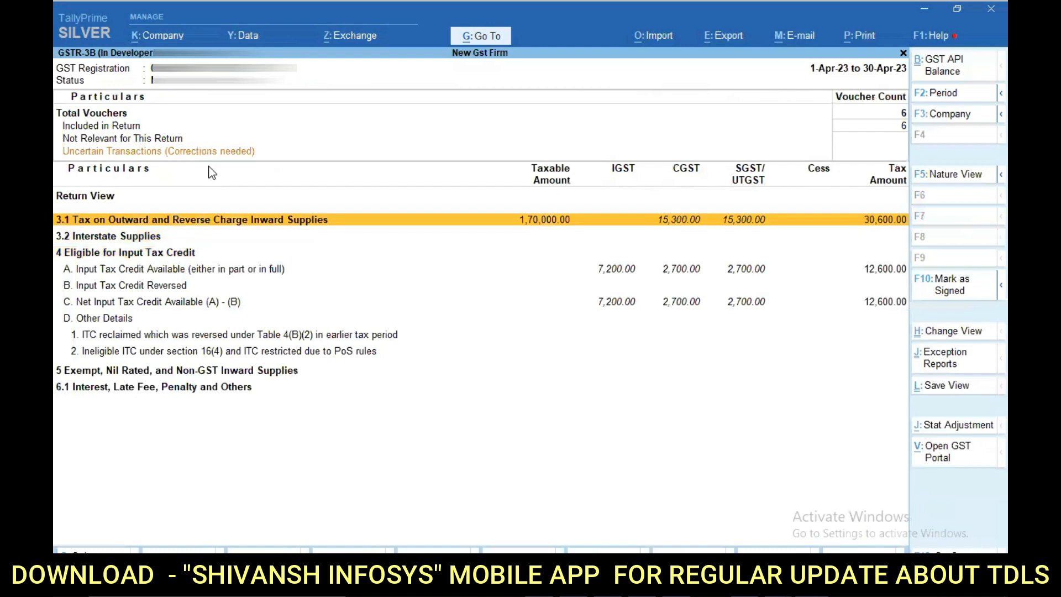
key(Return)
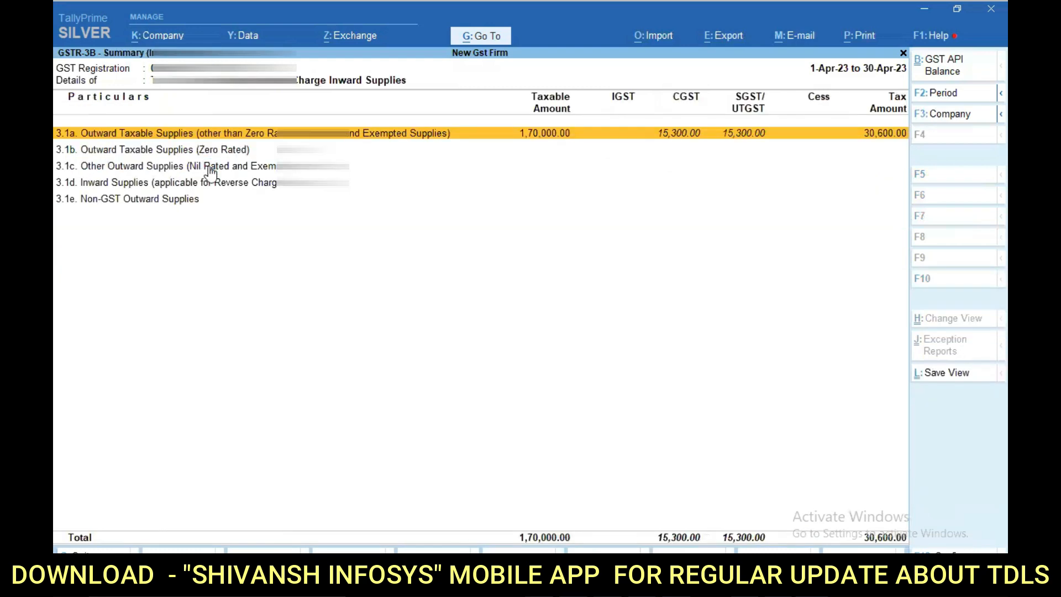
key(Return)
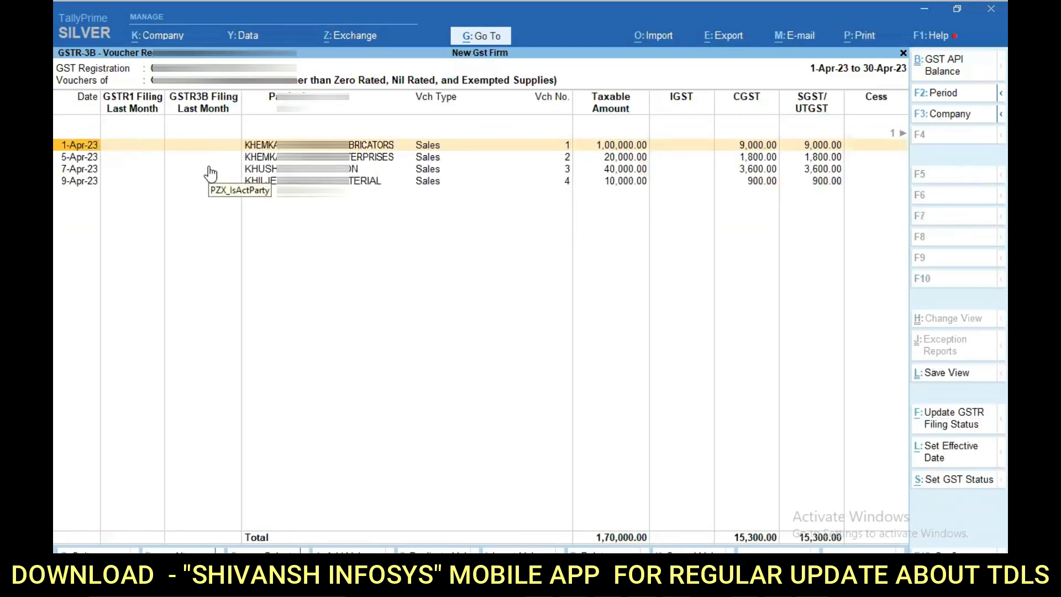
key(Escape)
key(Escape)
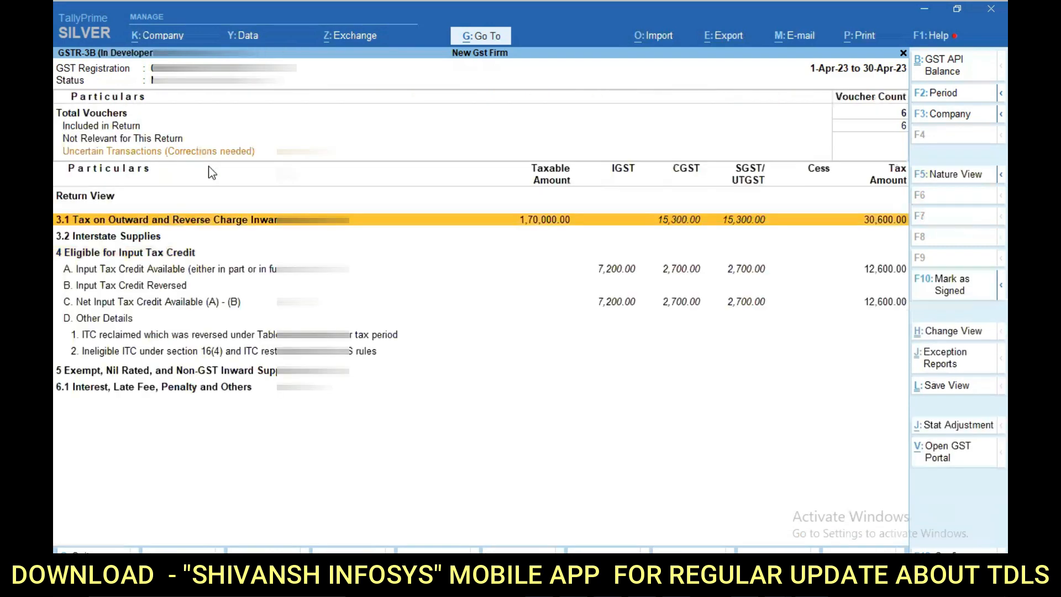
Switch to the GSTR-1 report and open the party-wise summary of B2B Invoices - 4A, 4B, 4C, 6B, 6C.
key(Escape)
key(Up)
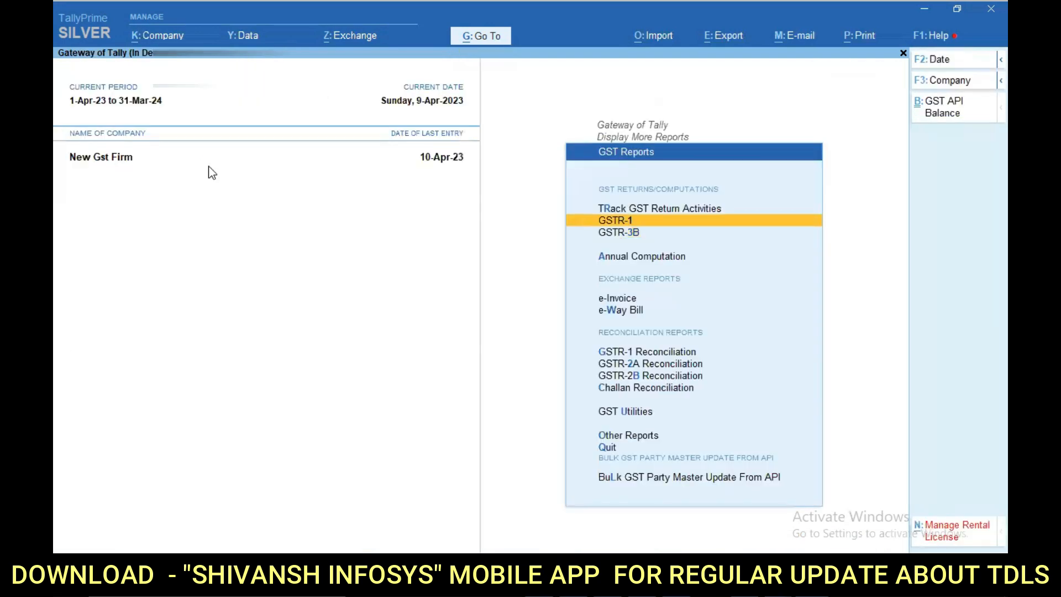
key(Return)
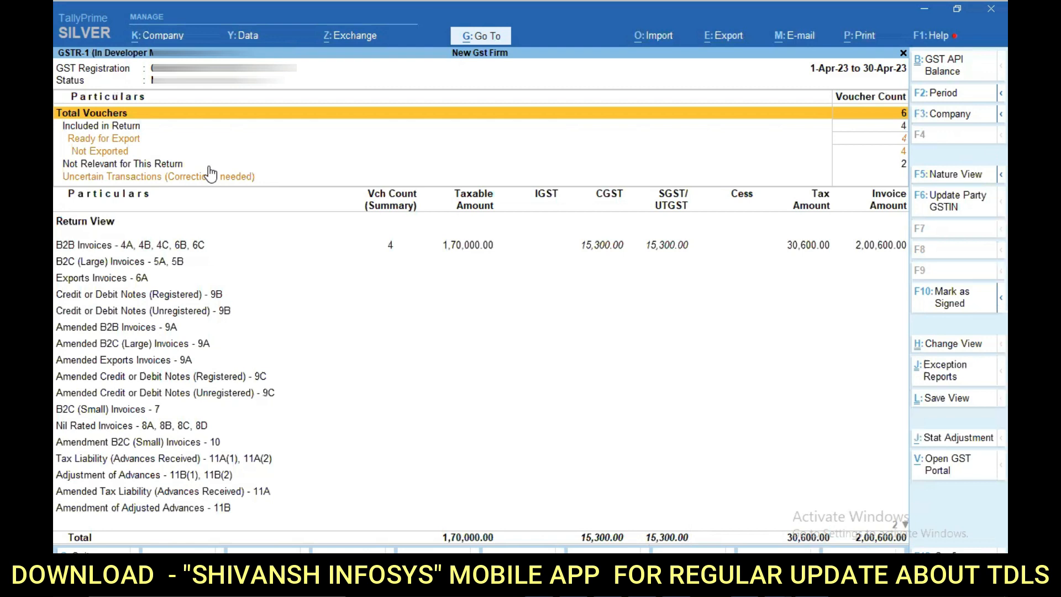
key(Down)
key(Down)
key(Down)
key(Down)
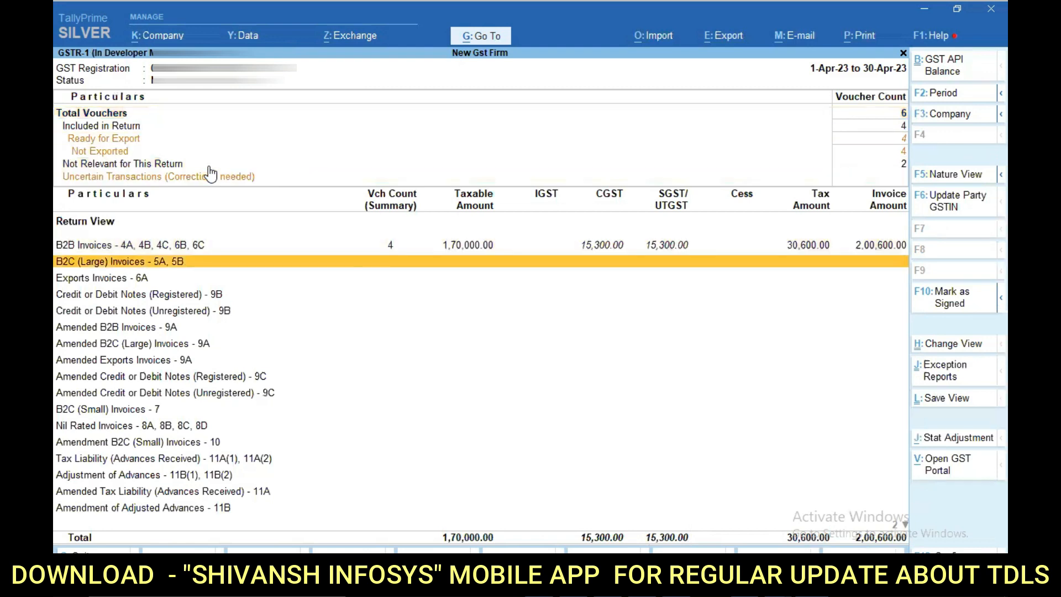
key(Up)
key(Return)
Verify the GSTIN status of all parties in the B2B invoice summary, confirming the ledger master update.
key(Right)
key(Right)
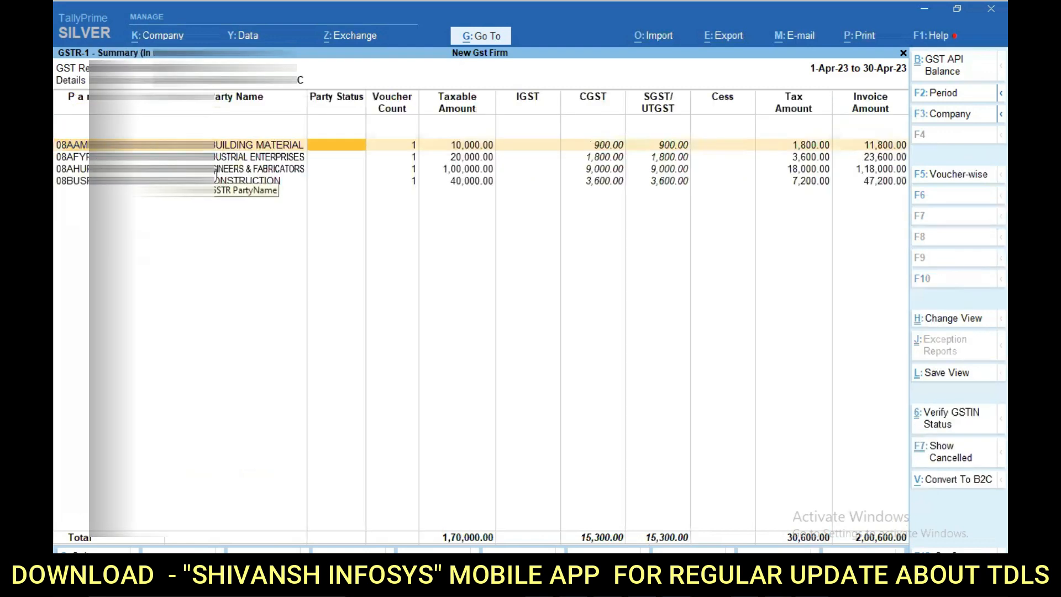
key(Down)
key(Down)
key(Down)
key(Up)
key(Up)
key(Up)
click(933, 424)
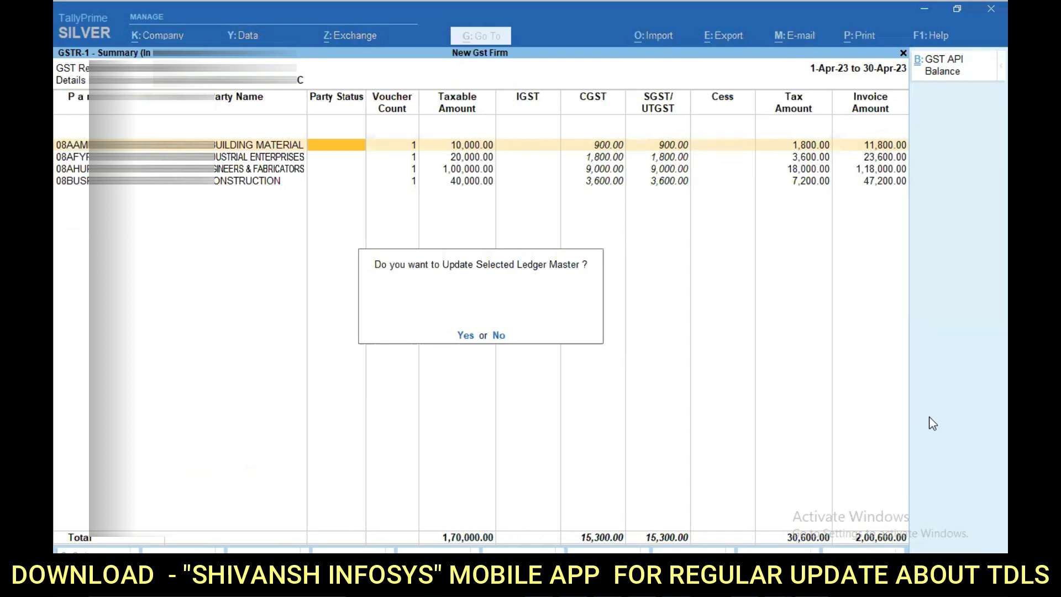
key(Return)
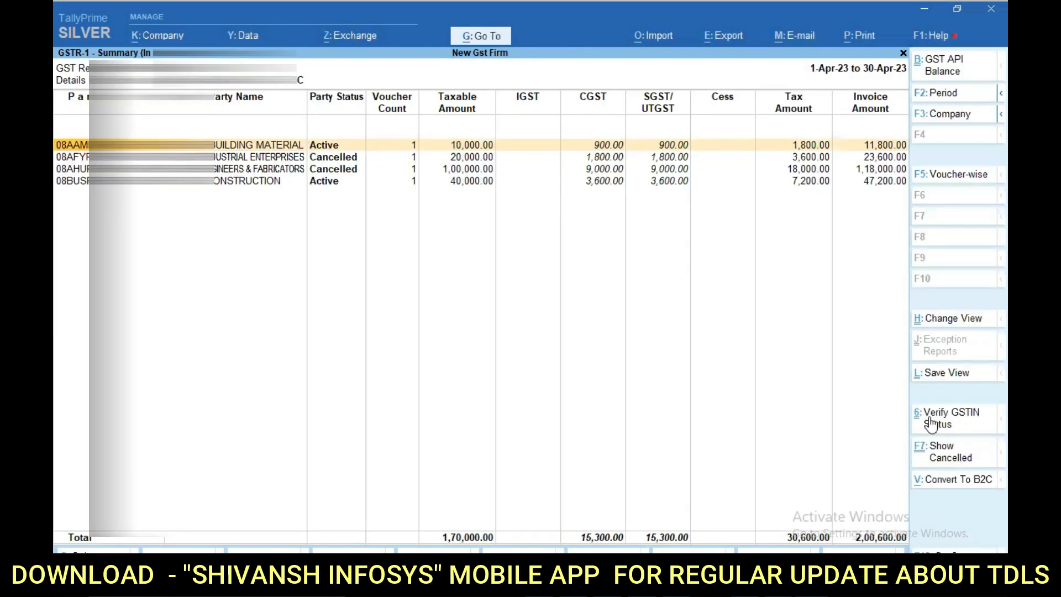
Check the Party Status column and limit the B2B summary to parties with cancelled registrations.
key(Down)
key(Up)
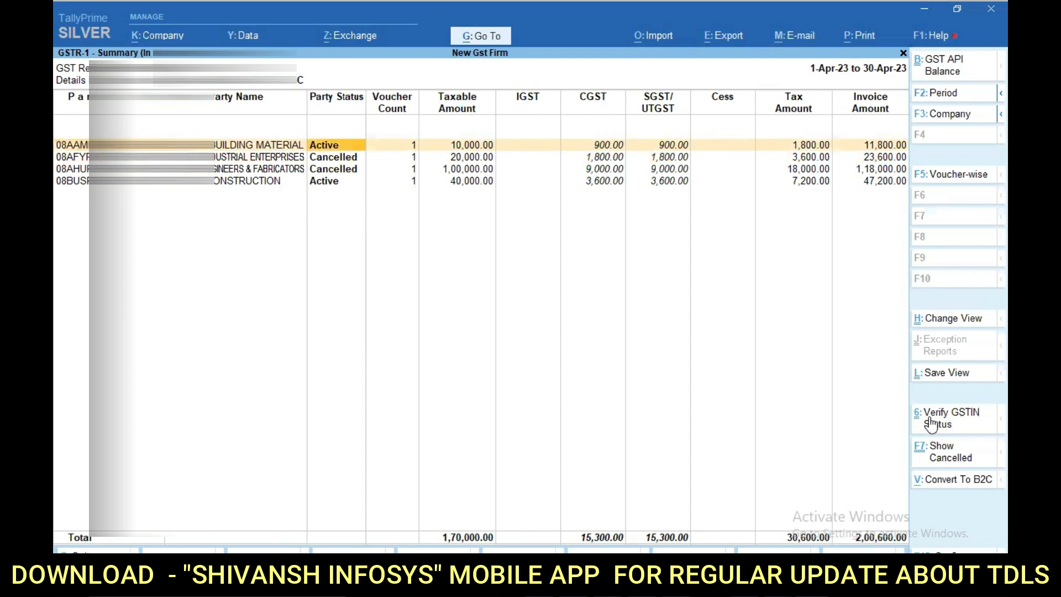
key(Down)
key(Down)
key(Up)
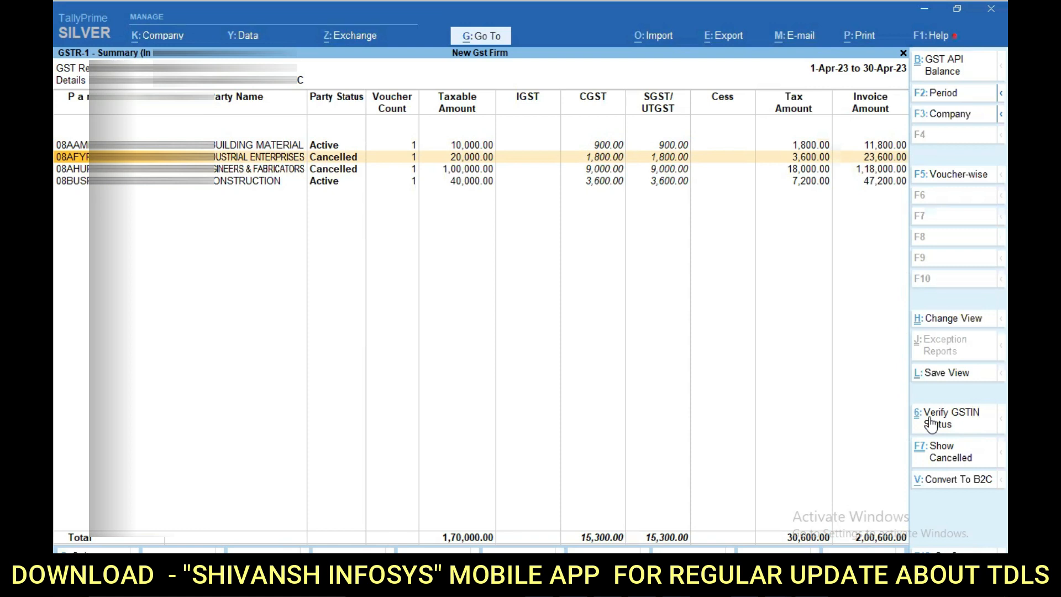
click(940, 453)
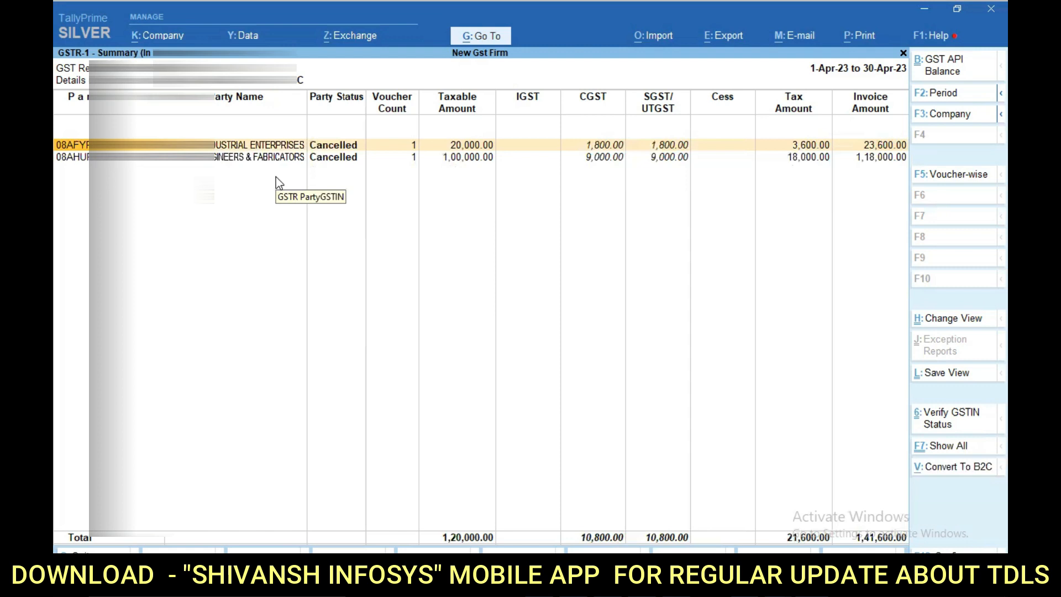
Select both cancelled parties and convert their entries to B2C.
key(shift+Down)
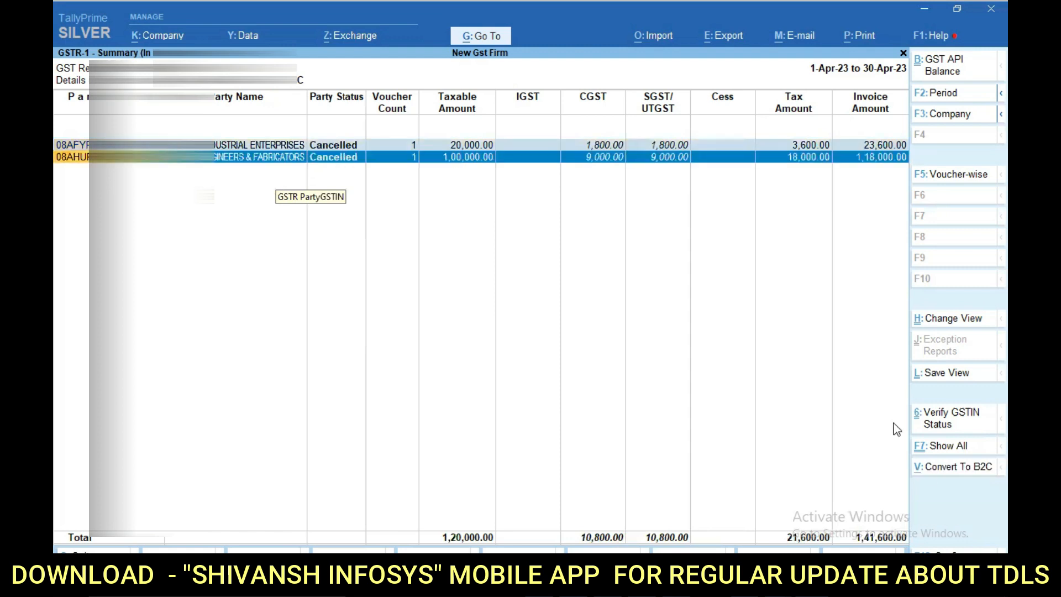
click(928, 468)
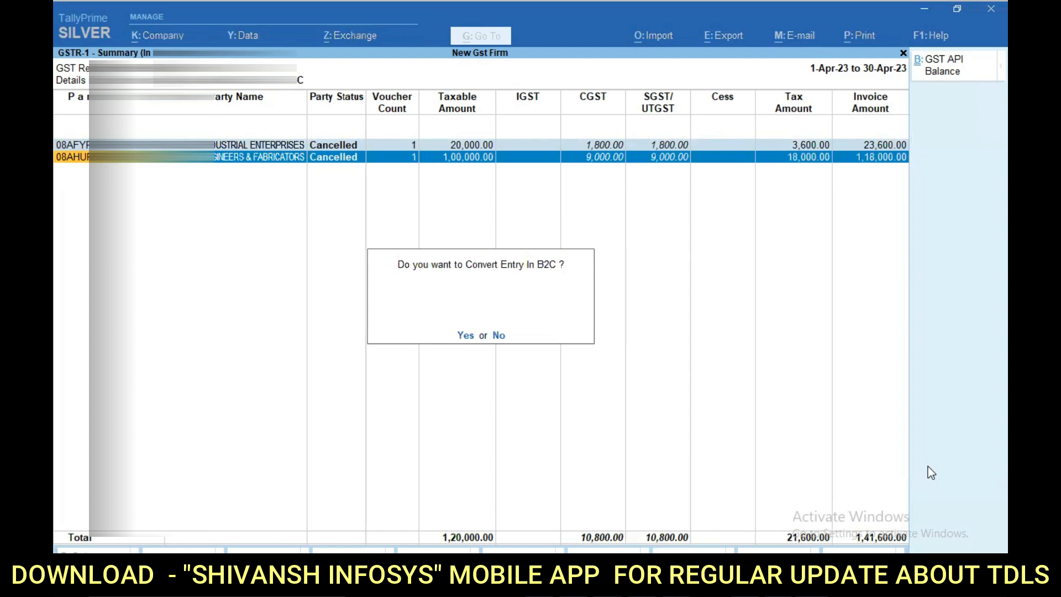
key(y)
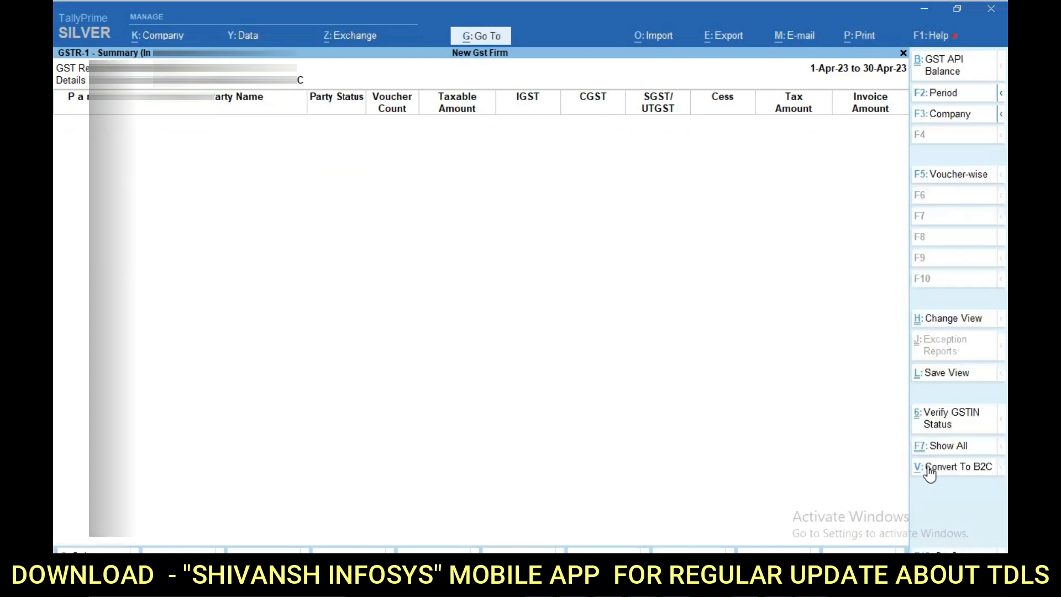
Open B2C (Small) Invoices - 7 in GSTR-1 and examine the sales vouchers under Rajasthan - 18%.
key(Escape)
key(Down)
key(Down)
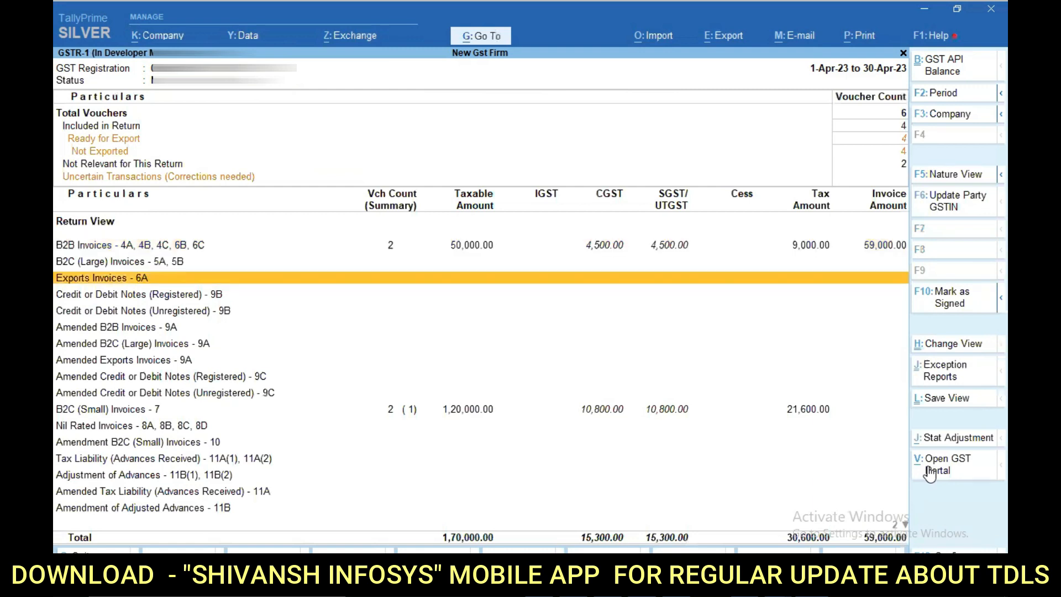
key(Down)
key(Down)
key(Down)
key(Down)
key(Down)
key(Down)
key(Down)
key(Down)
key(Return)
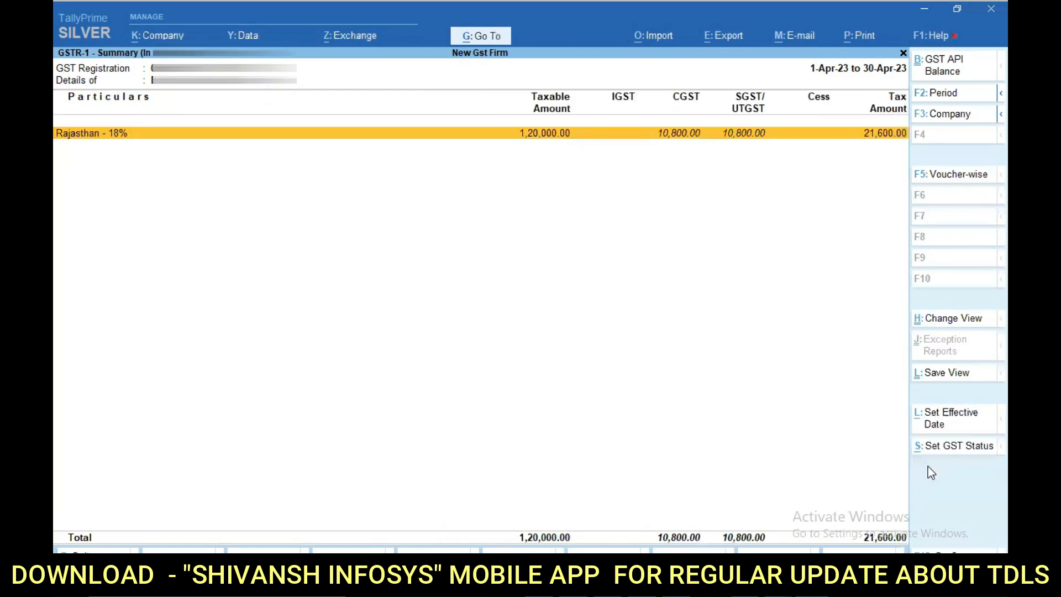
key(Return)
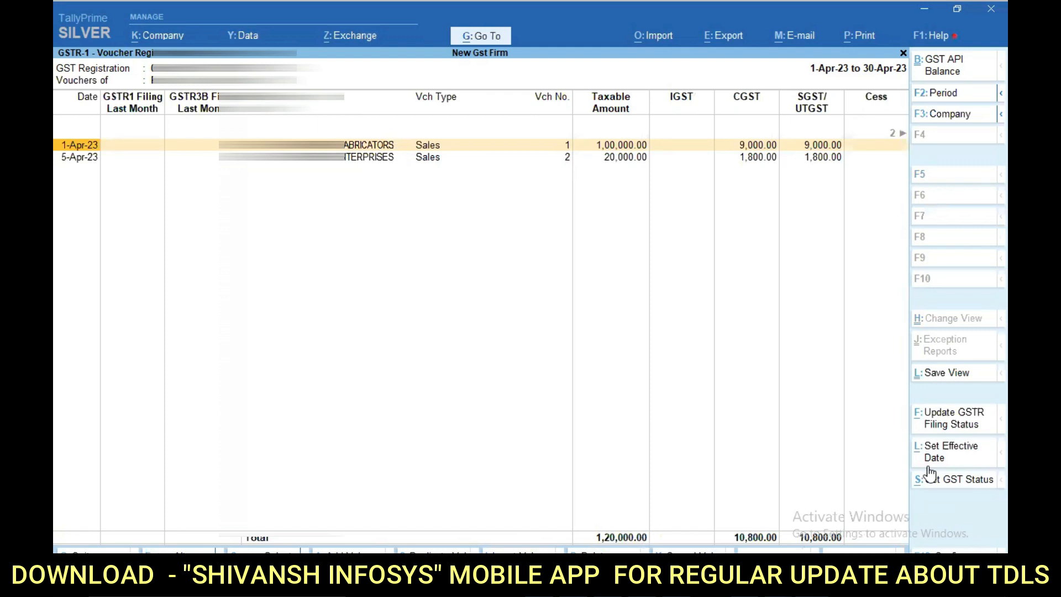
key(Escape)
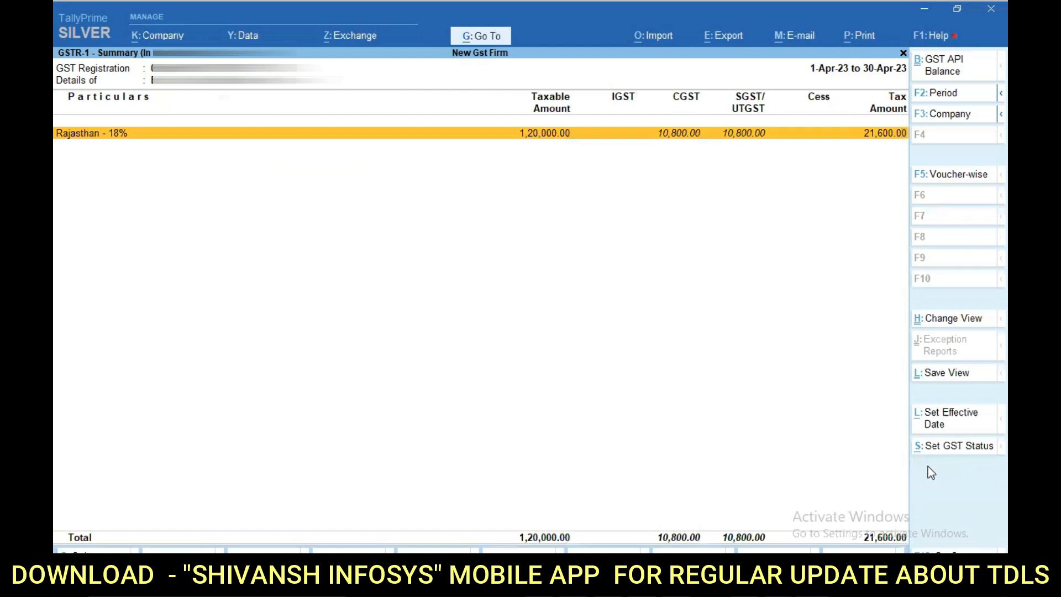
Return to the GSTR-1 summary and review the rows from B2C (Small) Invoices up to B2B Invoices.
key(Escape)
key(Up)
key(Up)
key(Up)
key(Up)
key(Up)
key(Up)
key(Up)
key(Up)
key(Up)
key(Up)
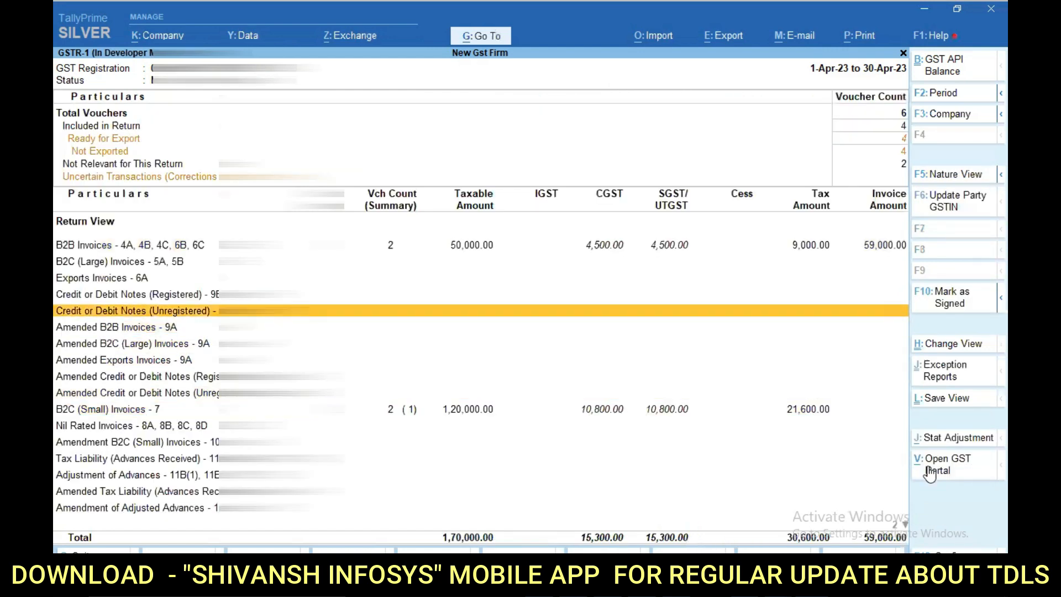
Check the last GSTR1 and GSTR3B filing months of the purchase vouchers in the GSTR-3B voucher register and return to GST Reports.
key(Return)
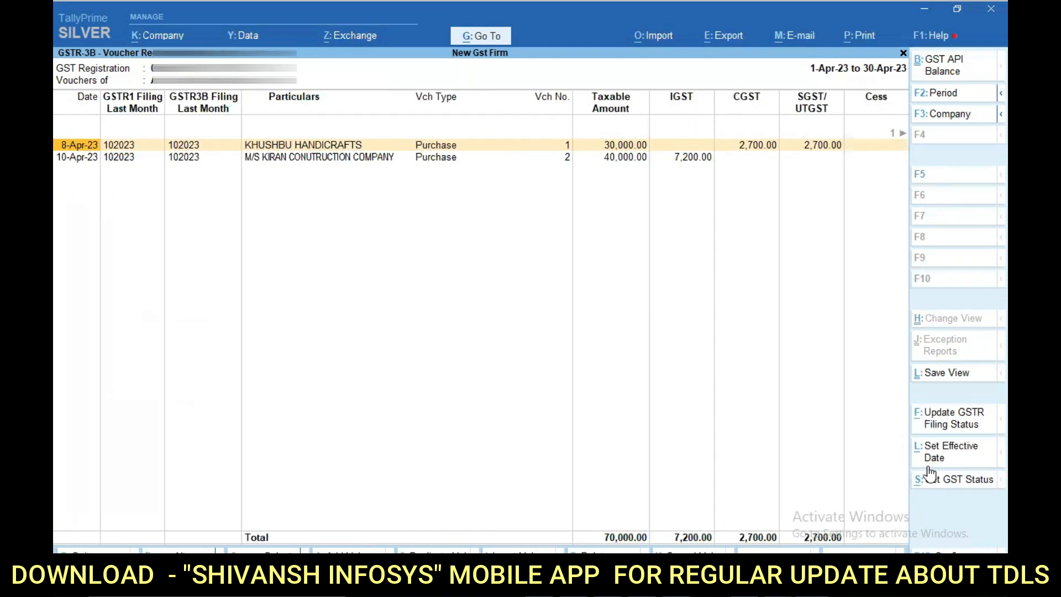
key(Escape)
key(Escape)
key(Escape)
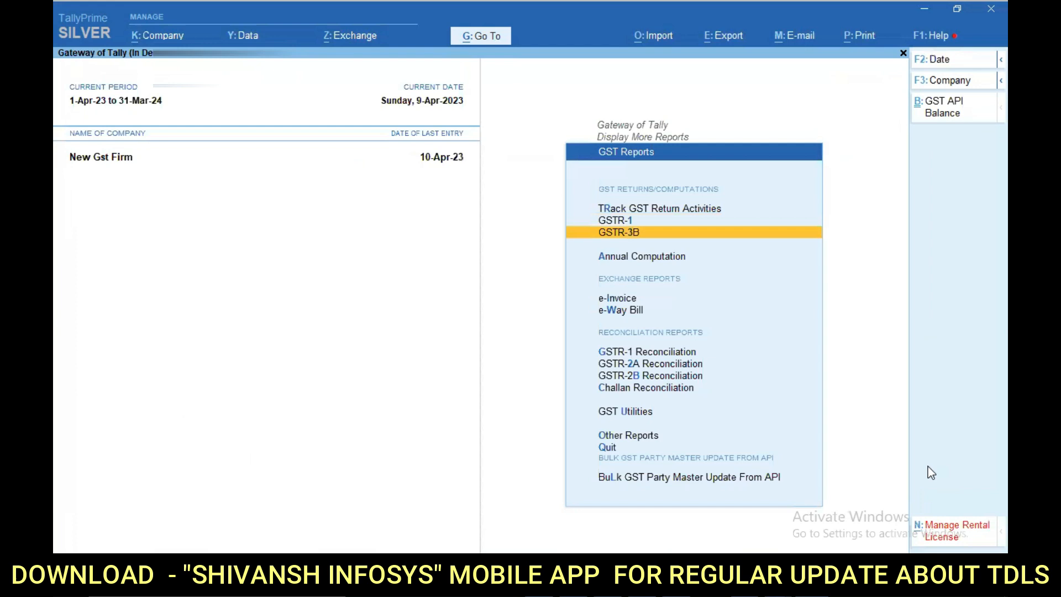
Open the bulk GST party 2B and 3B filing status update for the Sundry Creditors group.
key(Up)
key(Up)
key(Up)
key(Return)
key(Down)
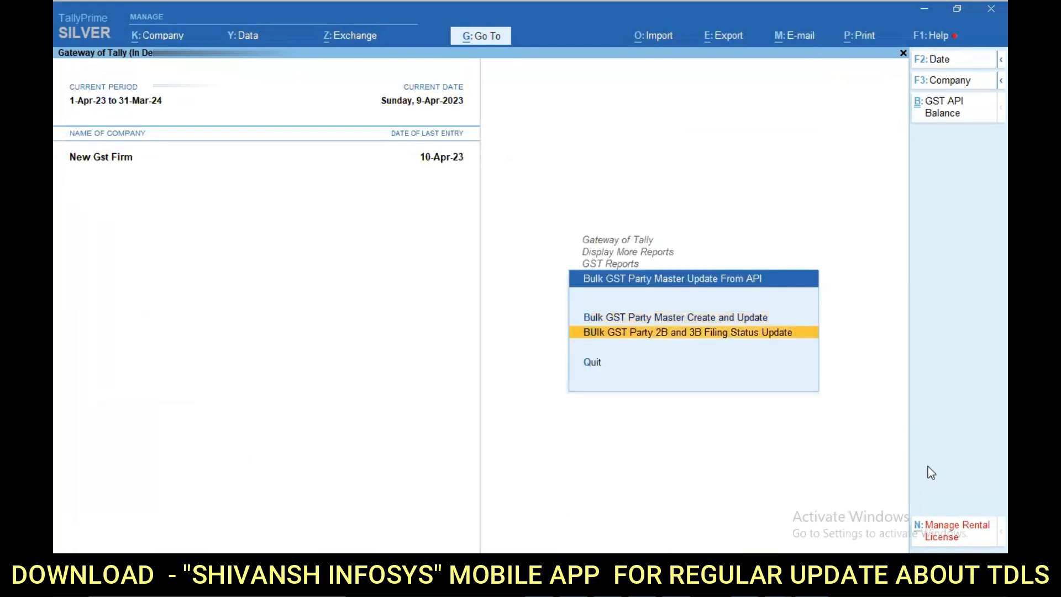
key(Return)
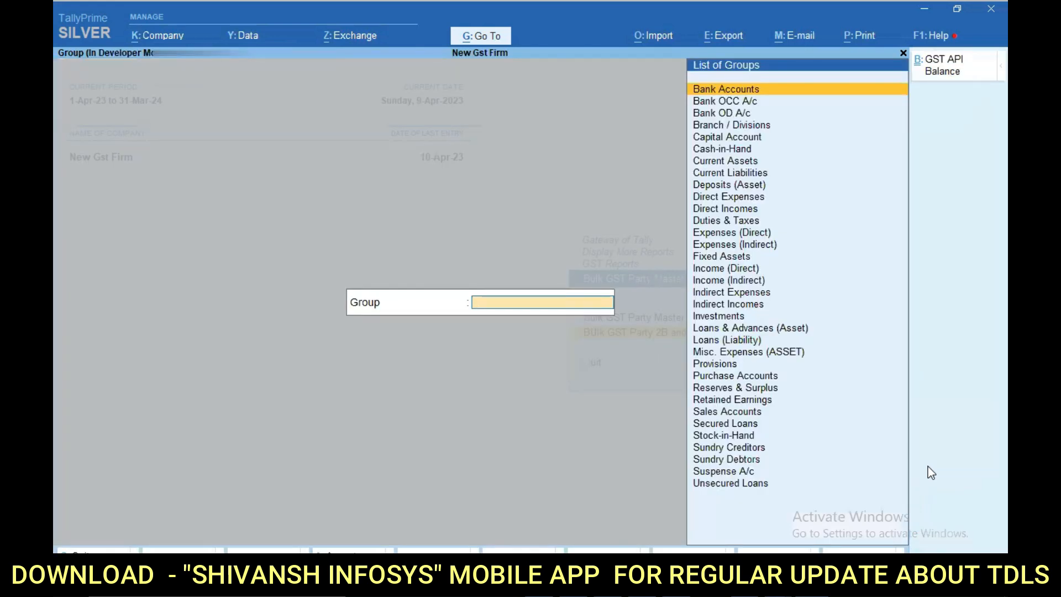
text(SUN)
key(Return)
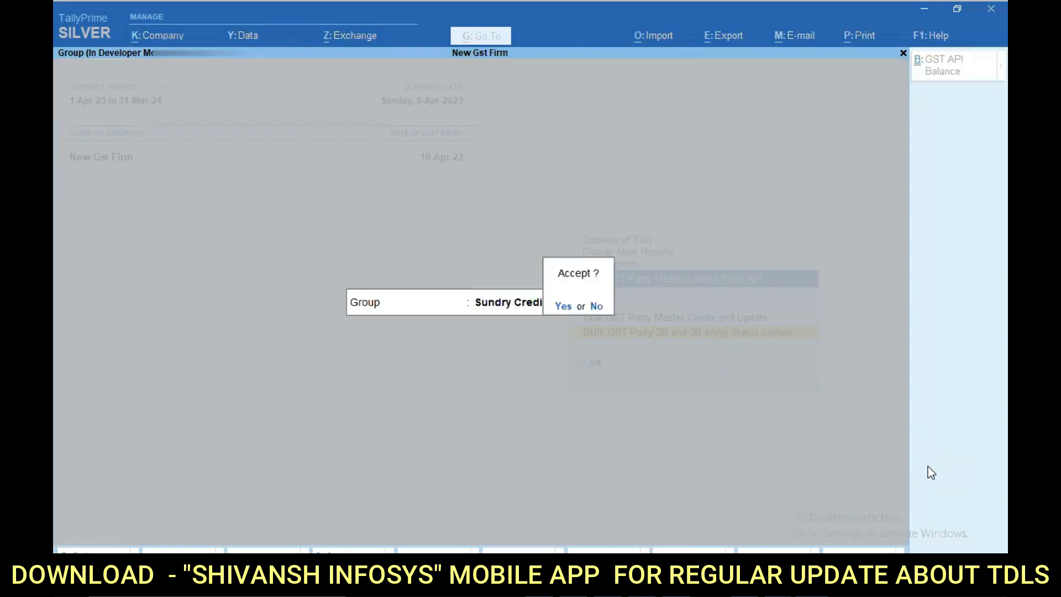
key(Return)
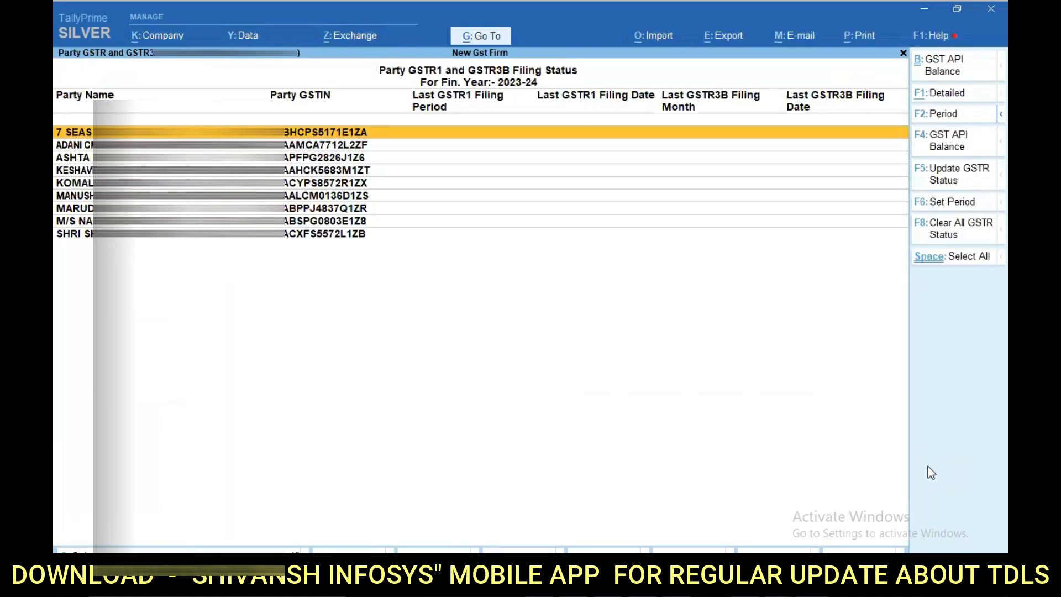
Select all listed creditors, set the period to 2023-24 and update their GSTR filing status.
key(ctrl)
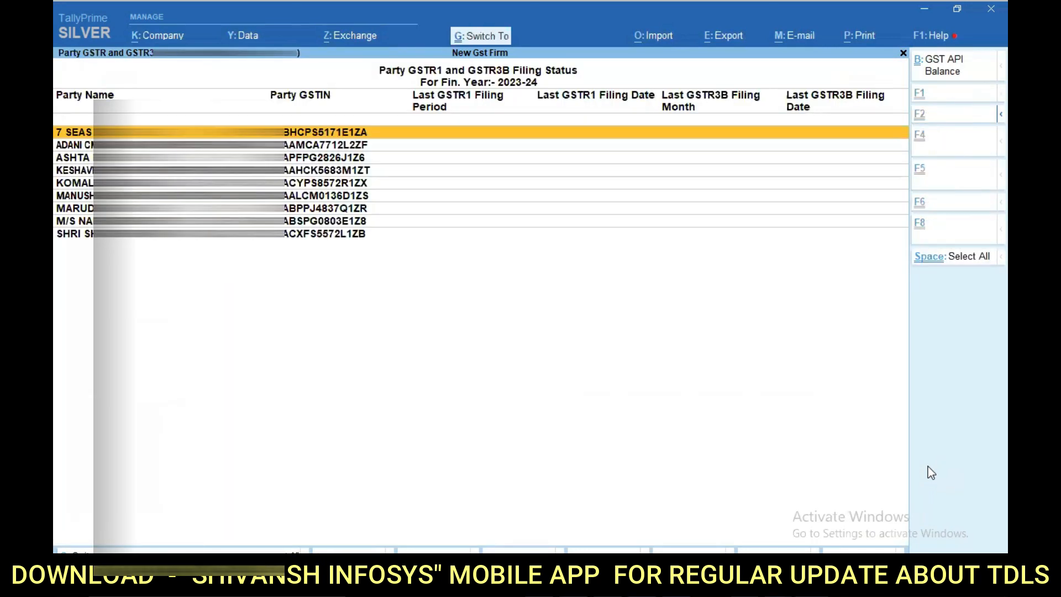
key(ctrl+space)
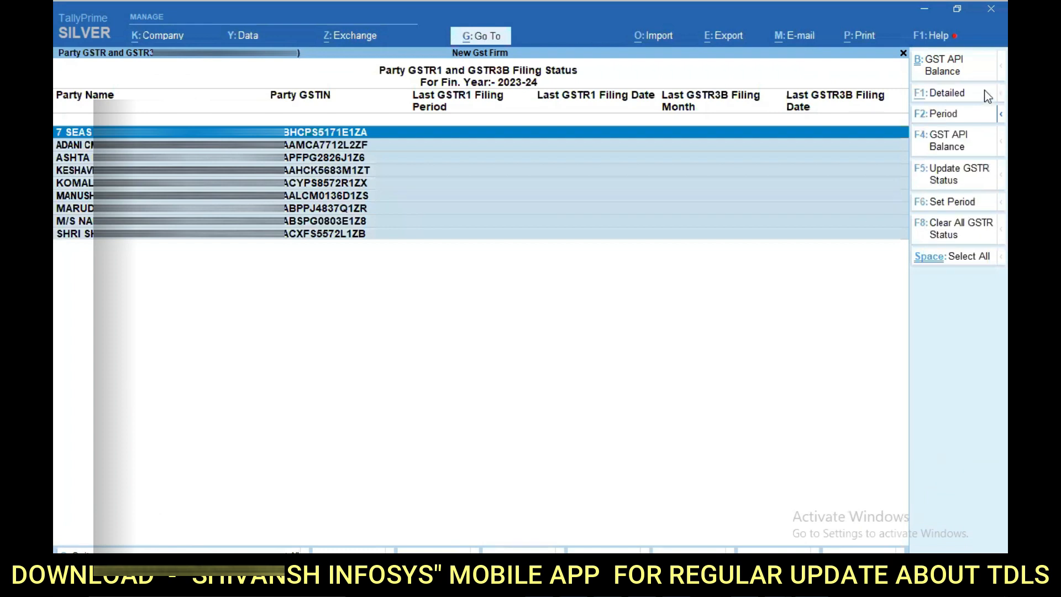
click(943, 201)
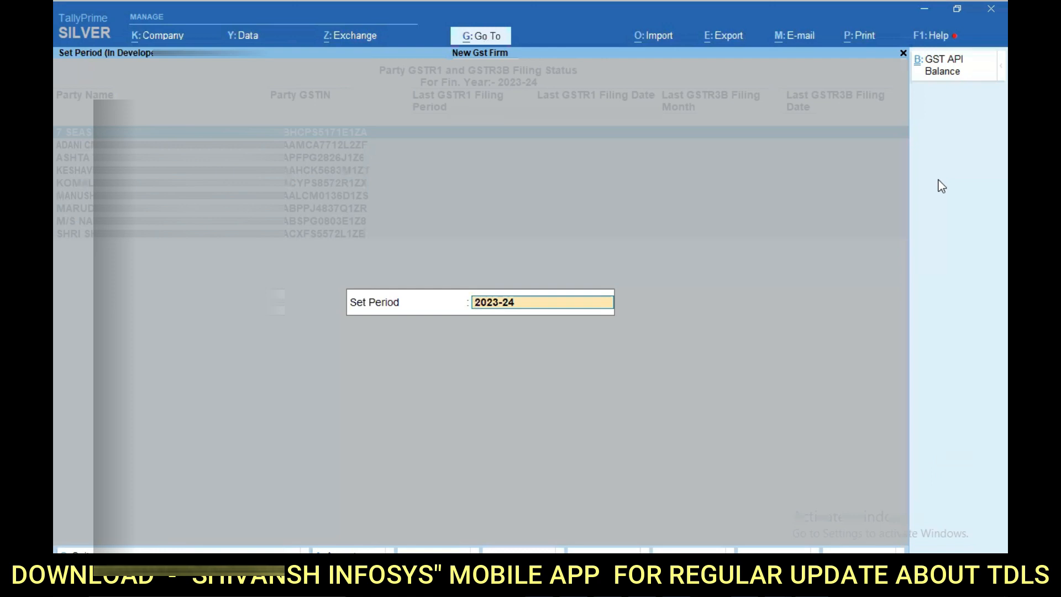
key(Return)
key(Return)
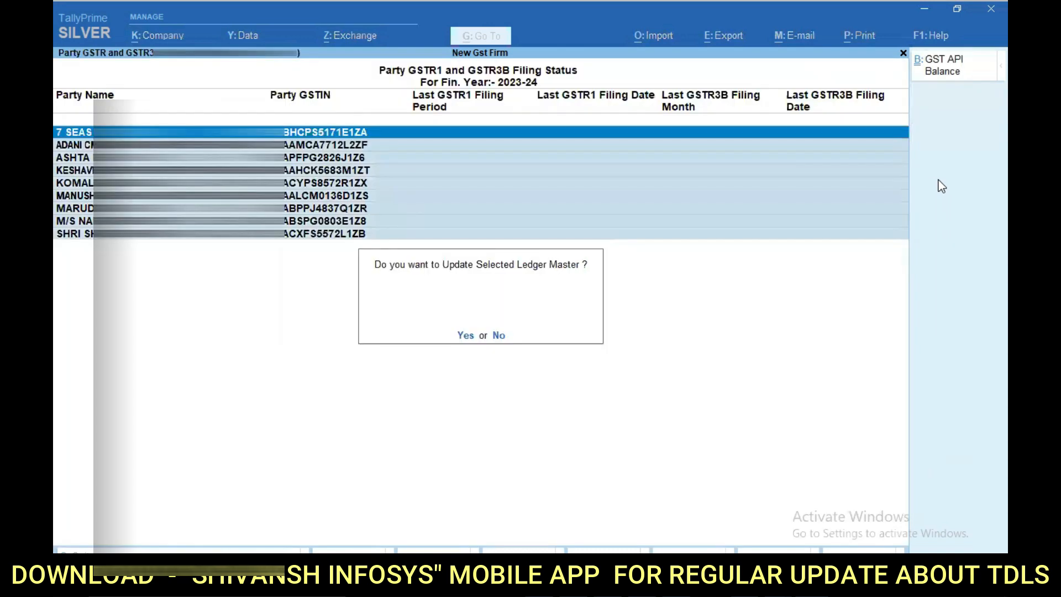
key(Return)
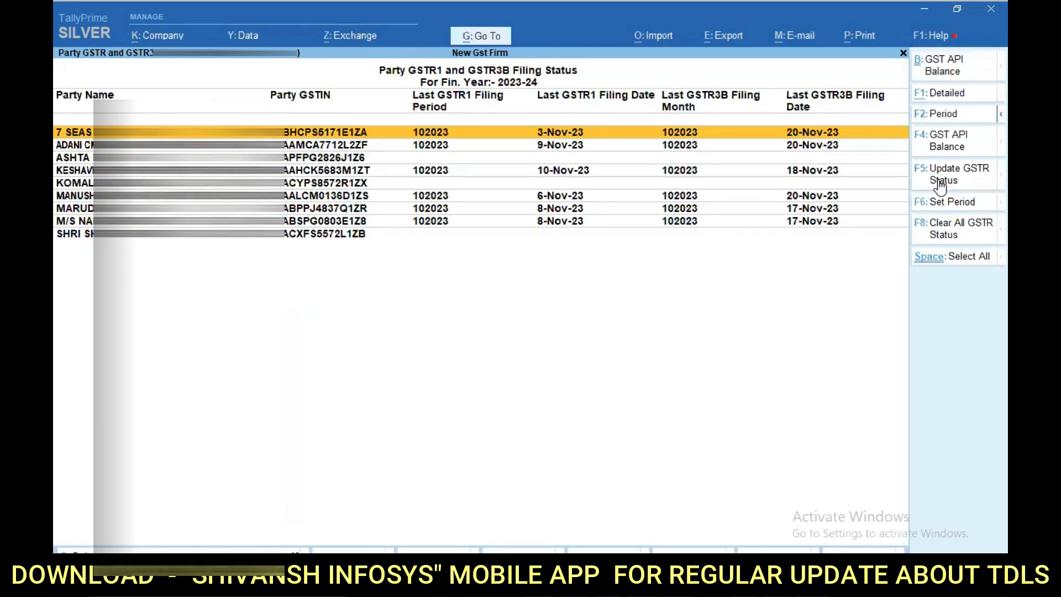
Examine the parties' last GSTR1 and GSTR3B filing periods and dates, comparing those left blank, and return to Display More Reports.
key(Down)
key(Down)
key(Down)
key(Down)
key(Up)
key(Up)
key(Up)
key(Up)
key(Down)
key(Down)
key(Down)
key(Down)
key(Down)
key(Down)
key(Down)
key(Up)
key(Up)
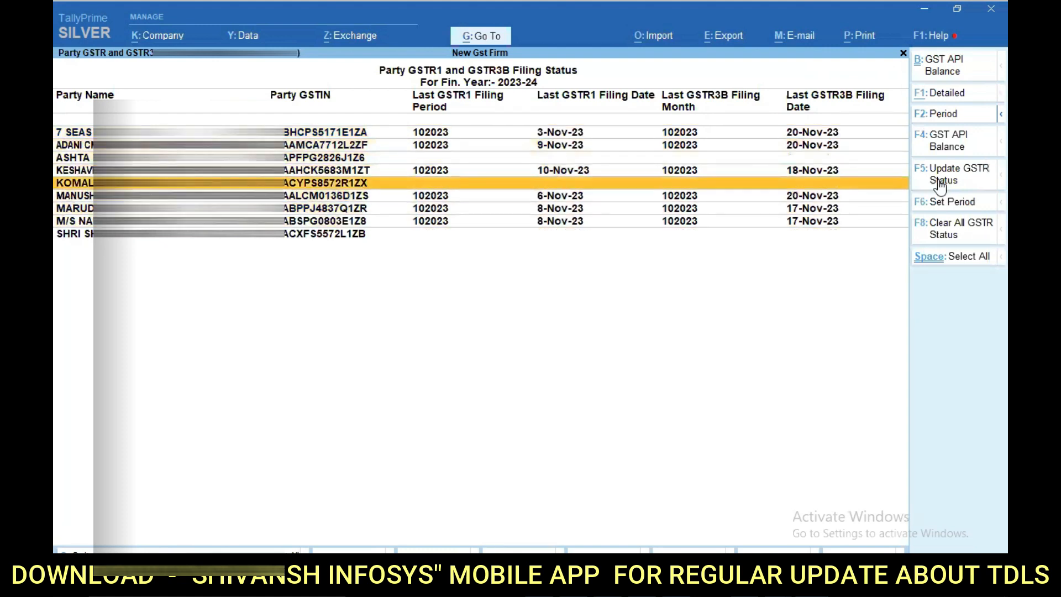
key(Up)
key(Up)
key(Up)
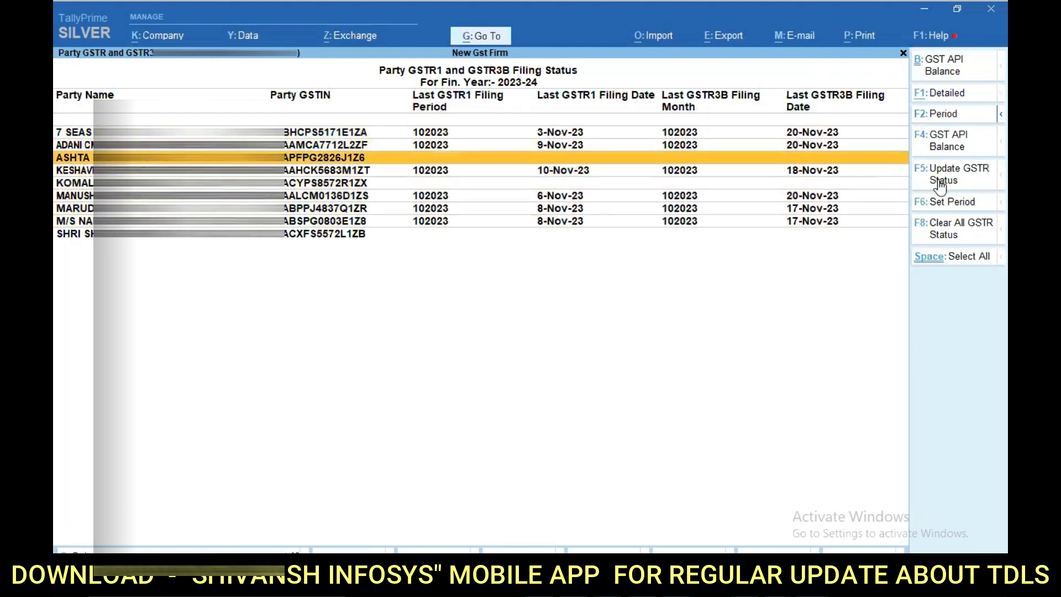
key(Down)
key(Down)
key(Up)
key(Up)
key(Down)
key(Down)
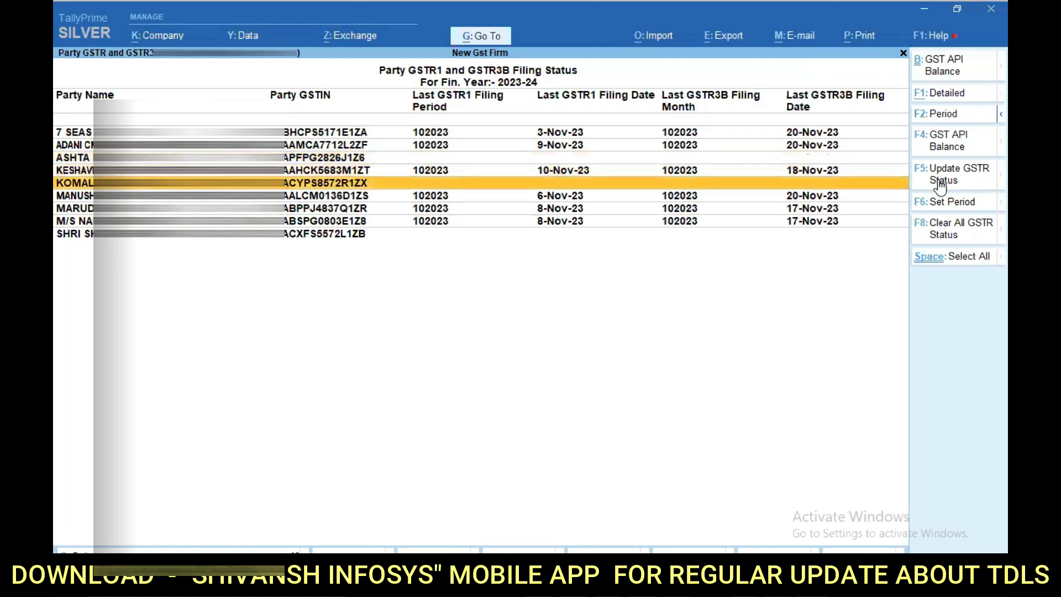
key(Up)
key(Up)
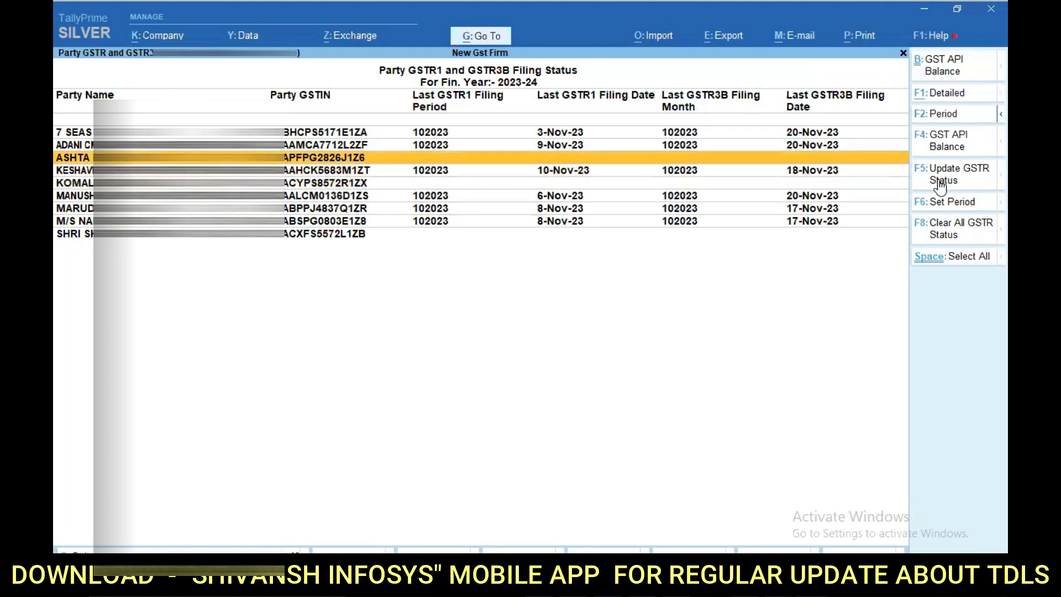
key(Down)
key(Down)
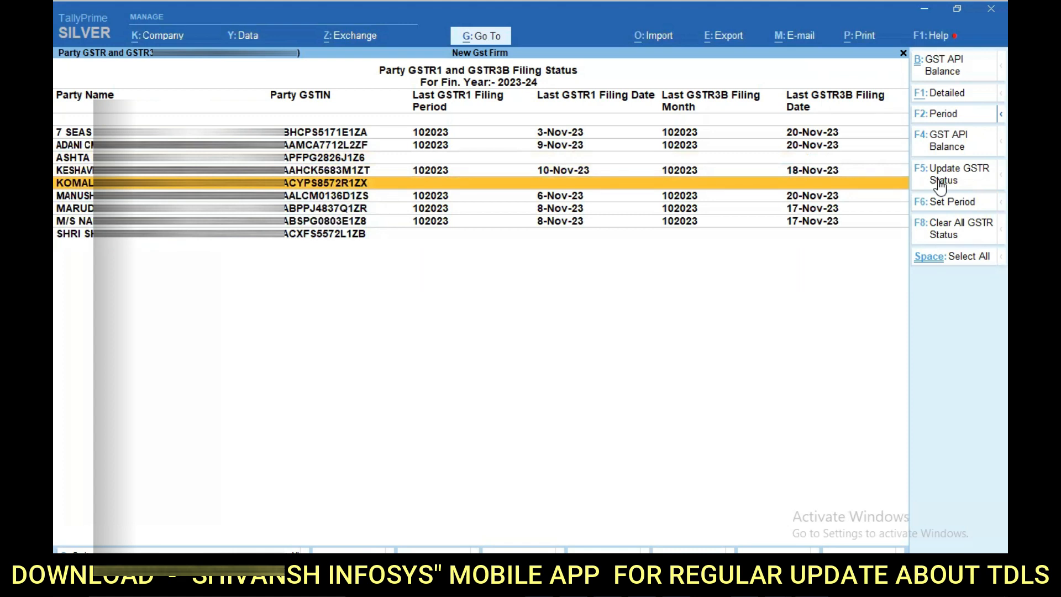
key(Escape)
key(Escape)
key(Escape)
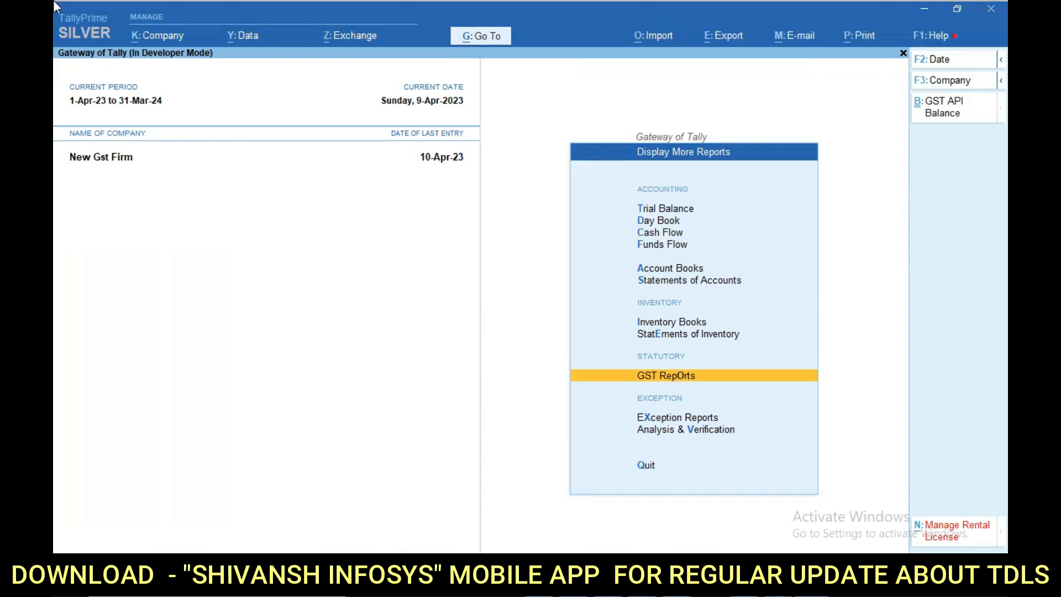
Check the remaining GST API balance and return to the Gateway of Tally.
click(957, 113)
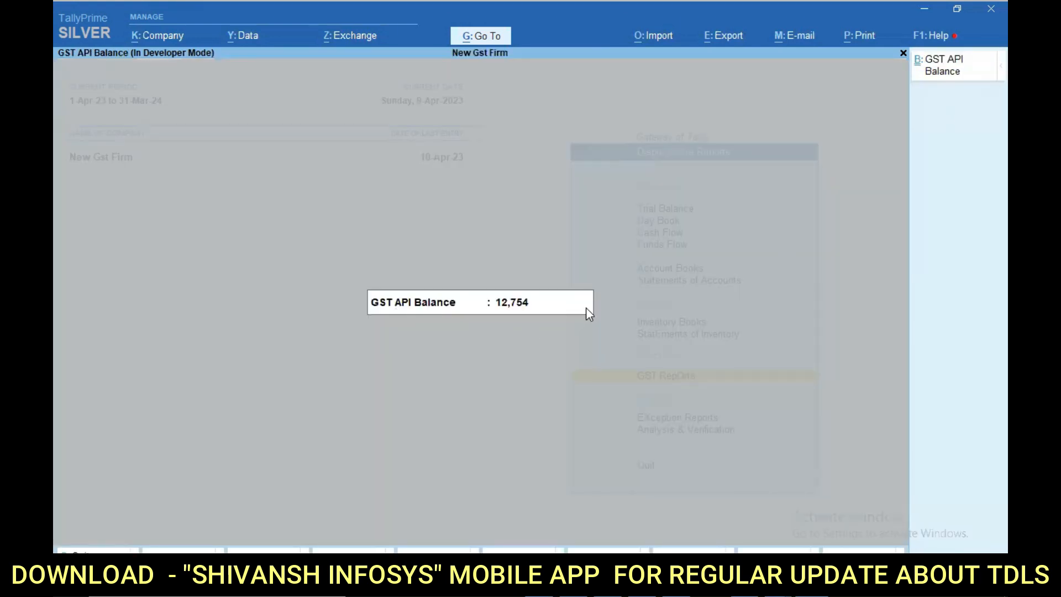
key(Escape)
key(Escape)
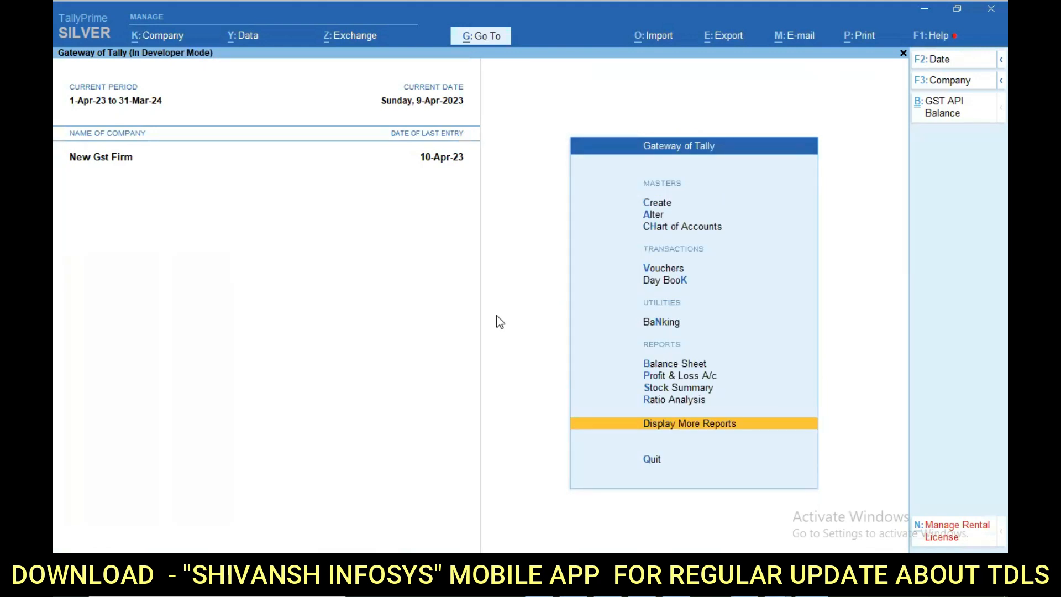